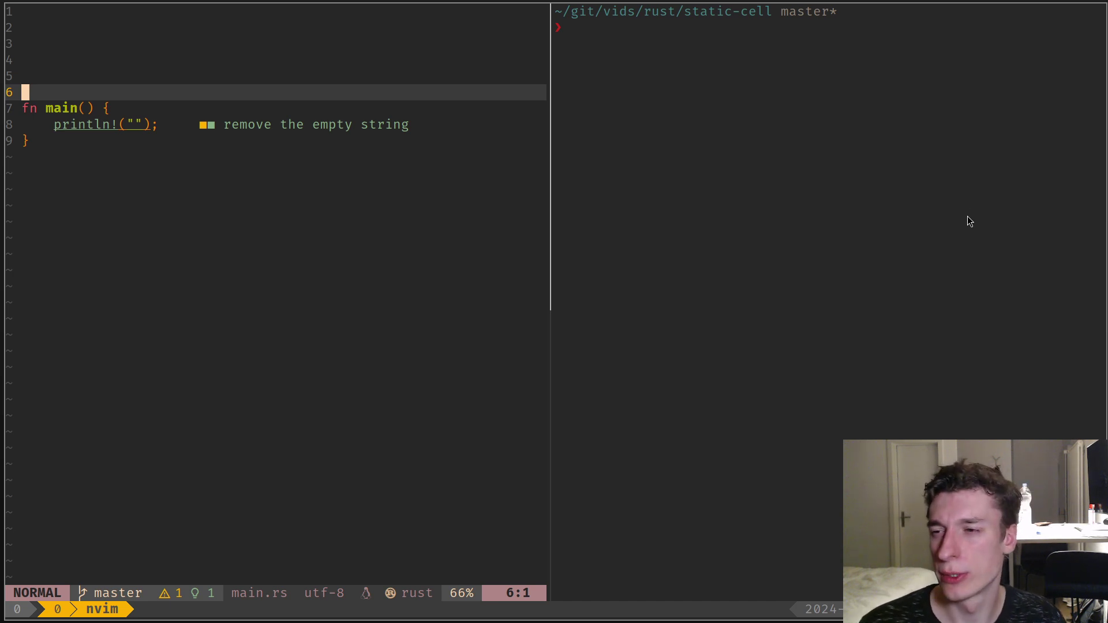
- Declare static FOO: u32 = 42; above main
key("k")
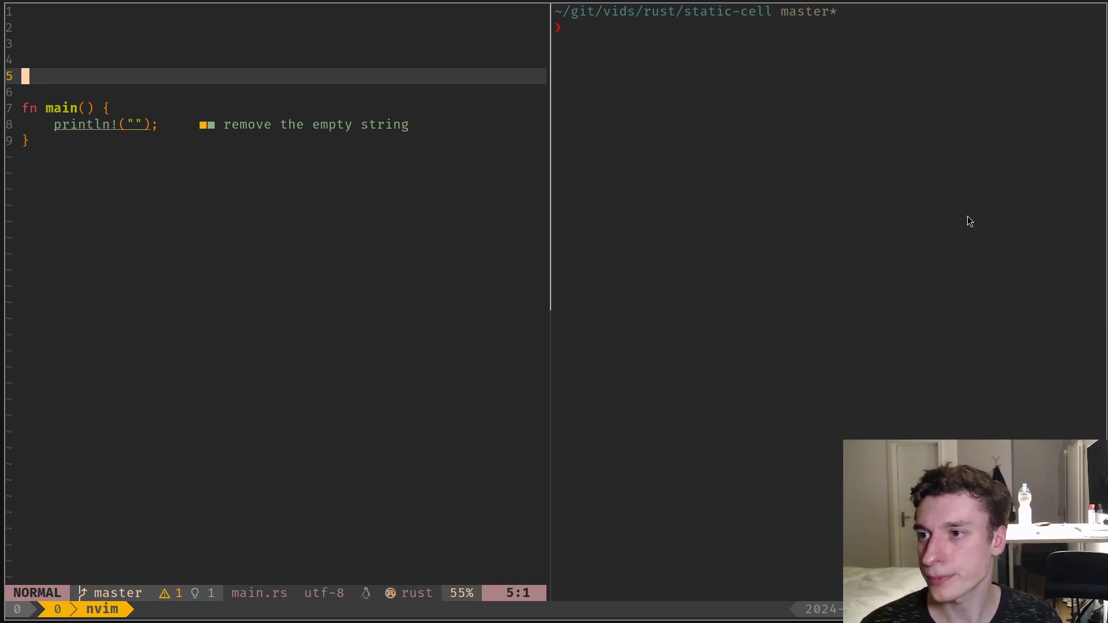
type("i")
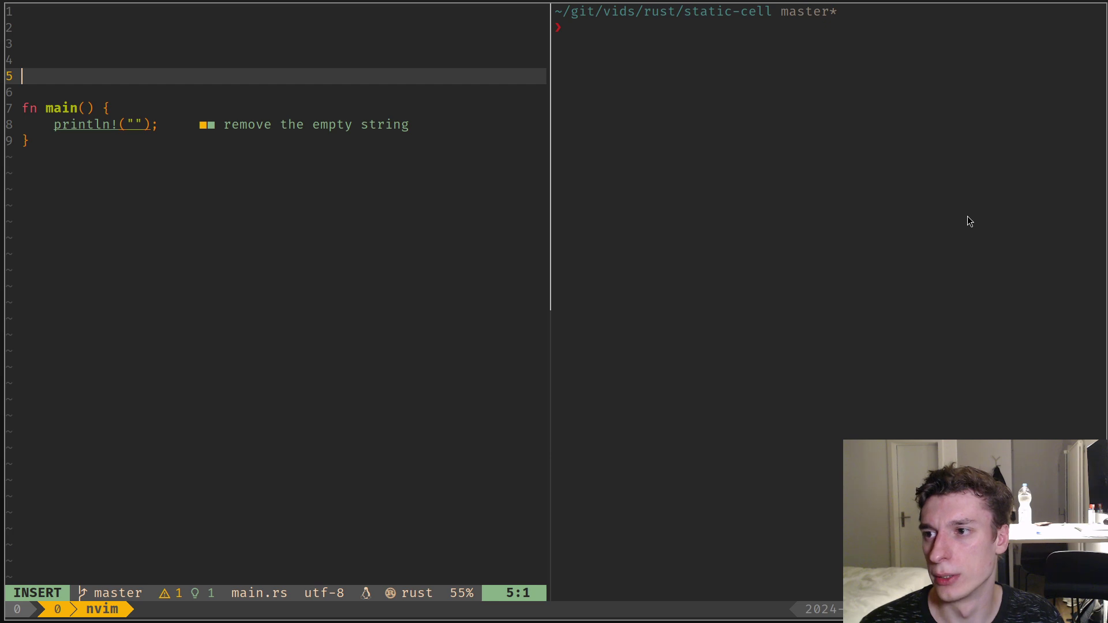
type("staitc")
key("BackSpace")
key("BackSpace")
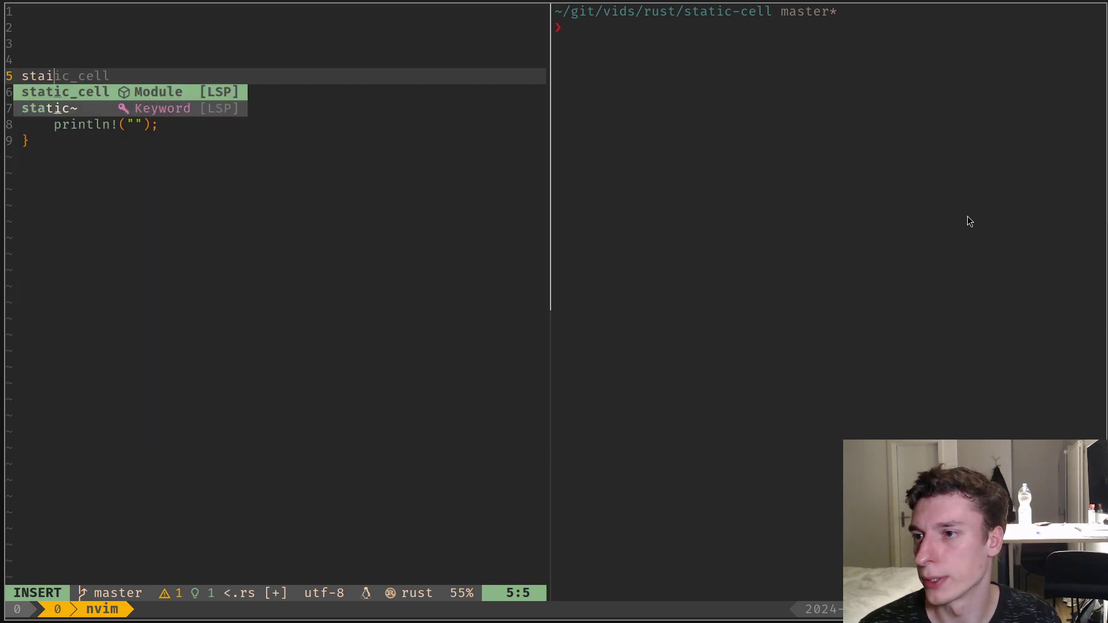
key("BackSpace")
type("tic FO")
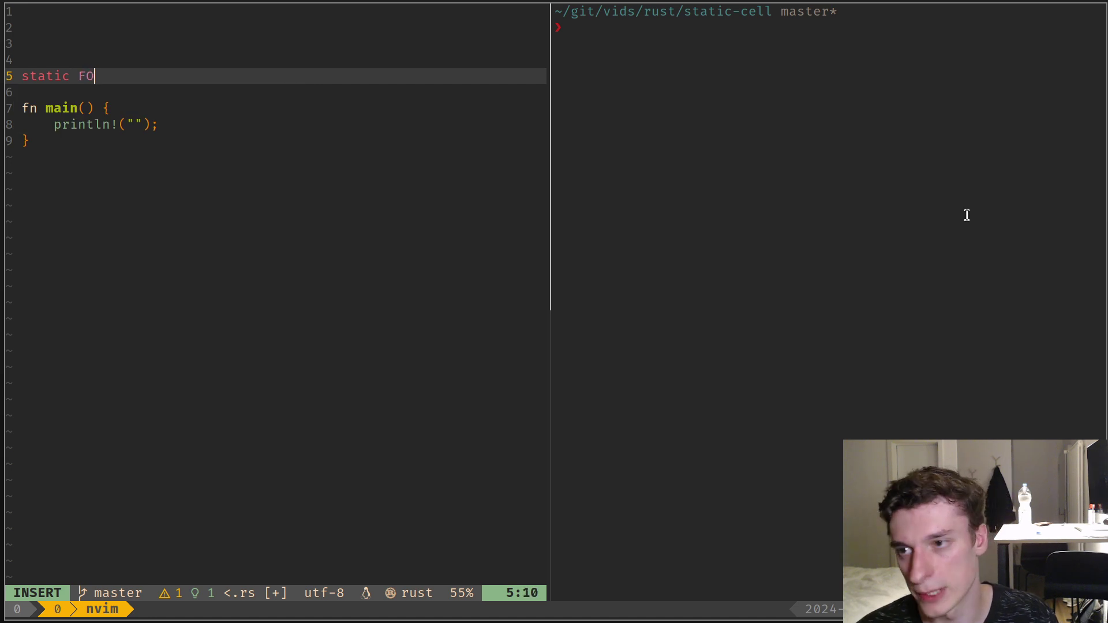
type("O: u32 =")
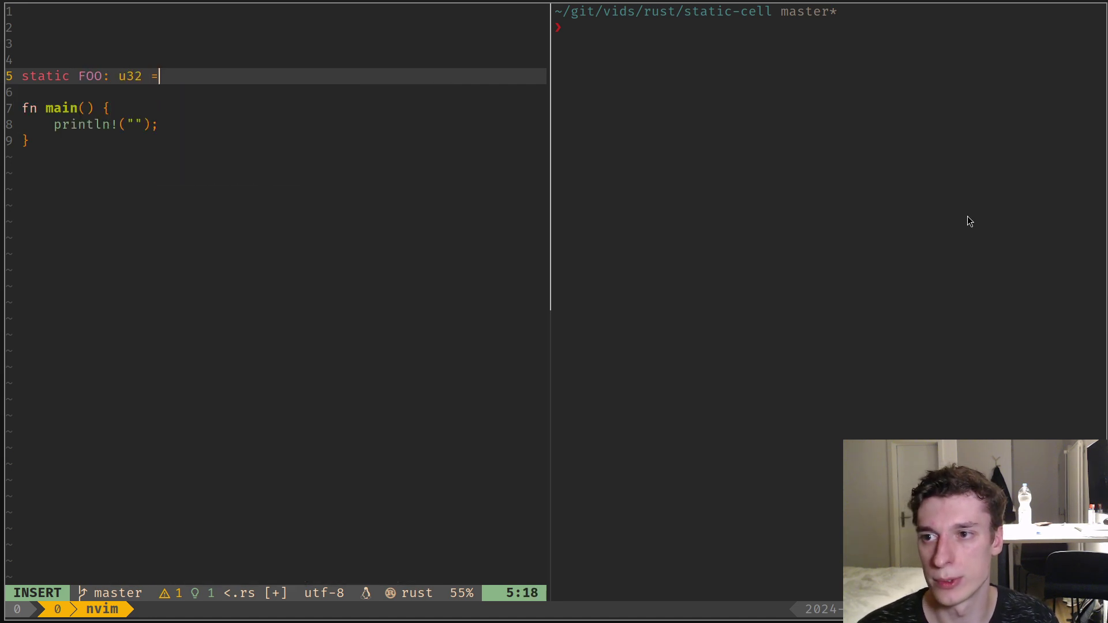
type(" 43")
key("BackSpace")
type("2;")
key("Escape")
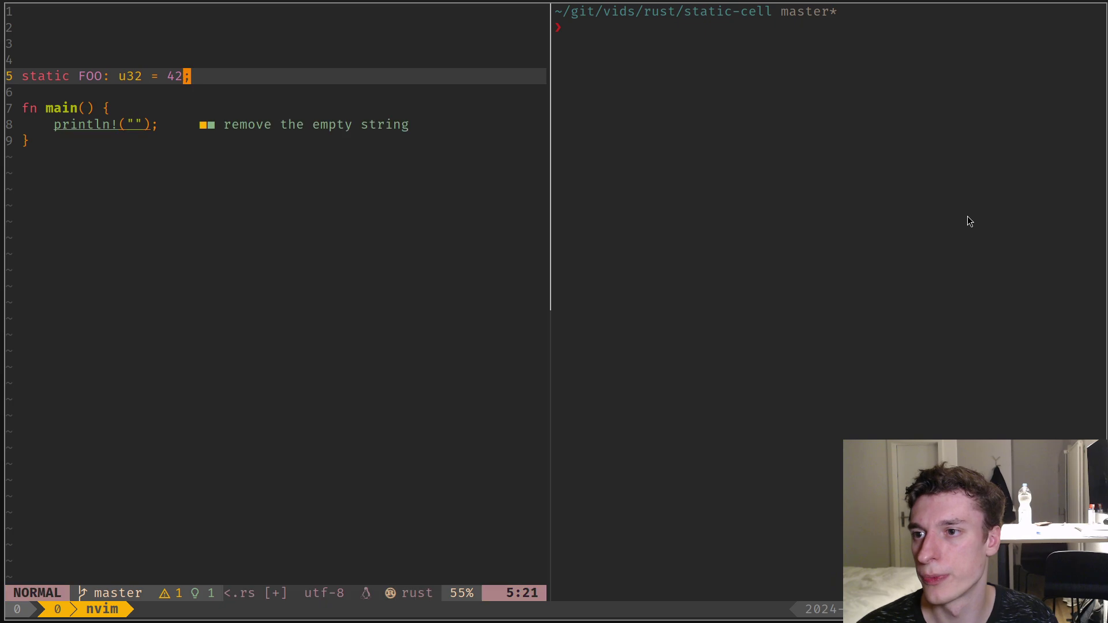
- Change the println to print FOO with a {} placeholder and save main.rs
key("j")
key("j")
key("j")
key("h")
key("h")
key("a")
key("Escape")
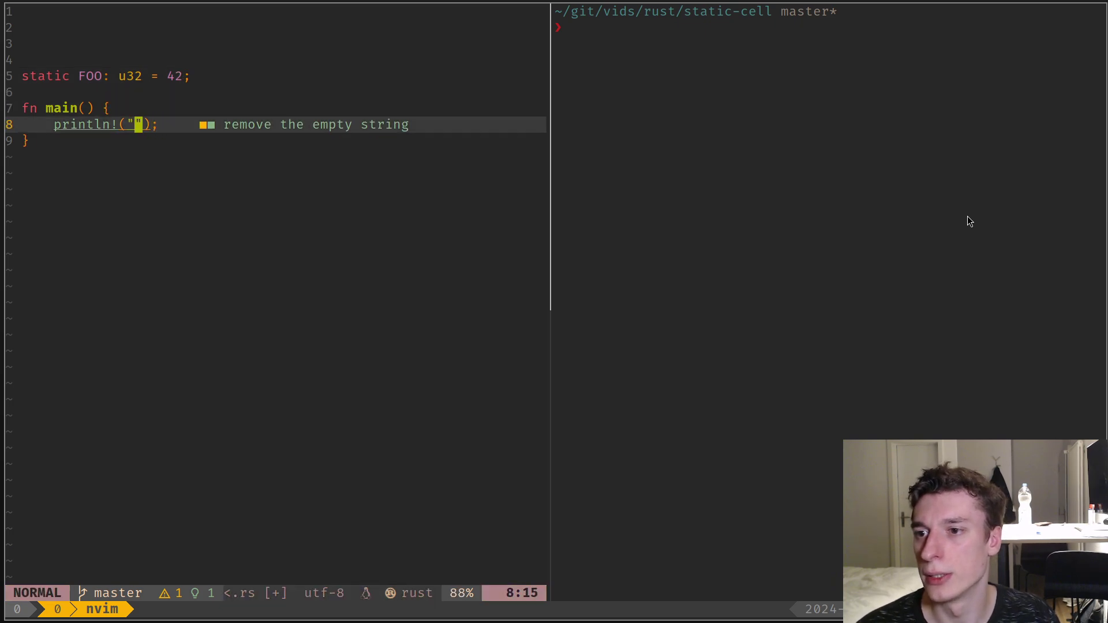
type("i{}")
key("Escape")
type("la")
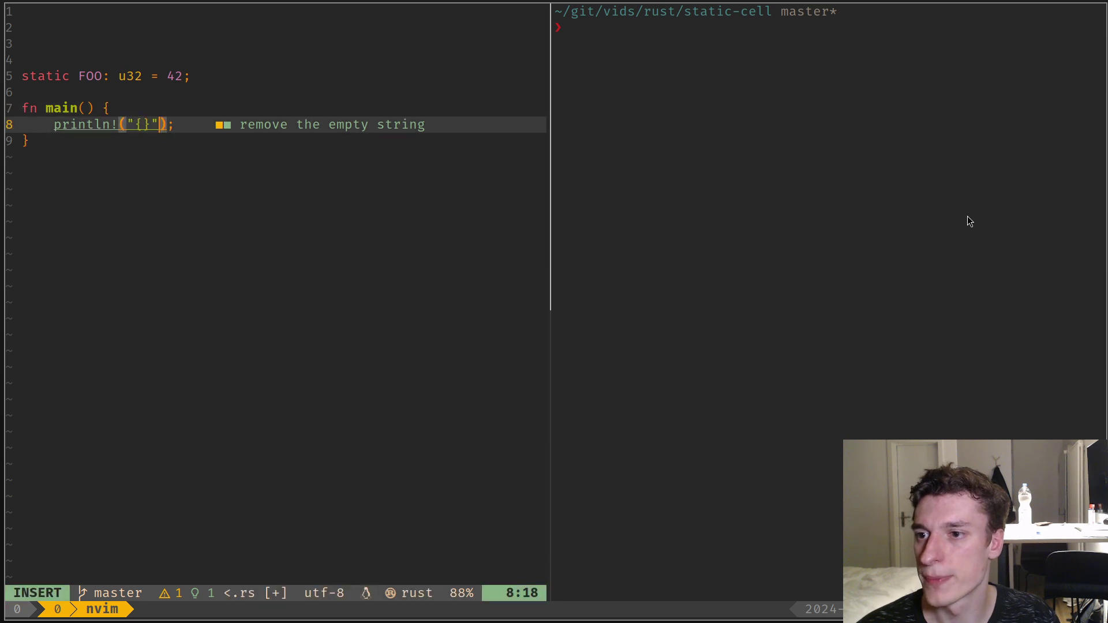
type(", FOO")
key("Escape")
type(":w")
key("Return")
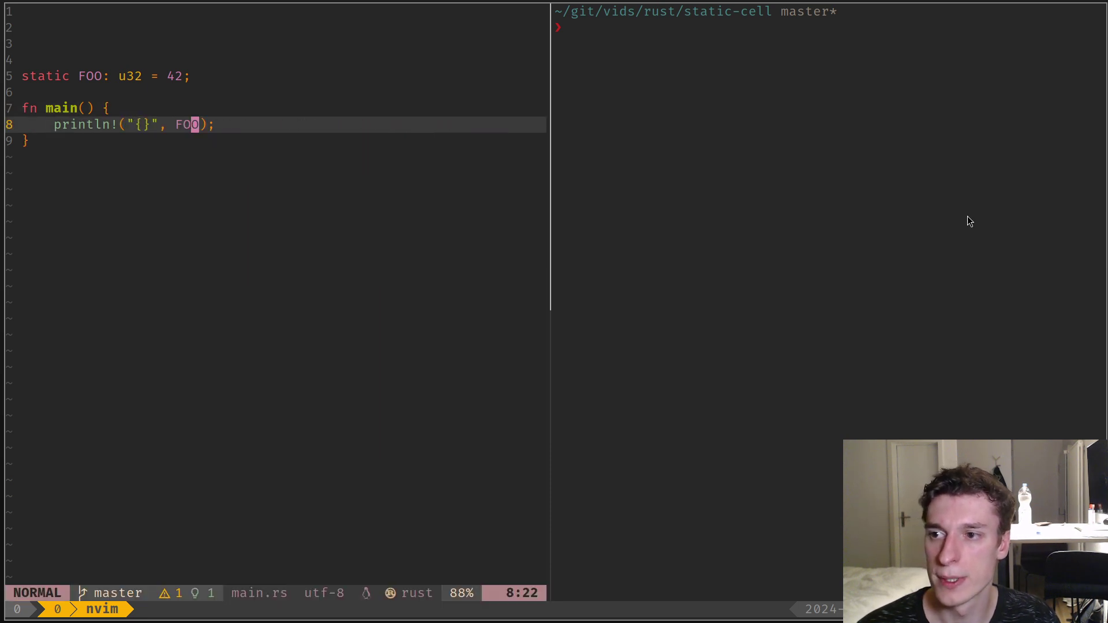
- Run cargo r in the terminal pane, which prints 42, and return to the editor
key("ctrl+l")
type("cargo r")
key("Return")
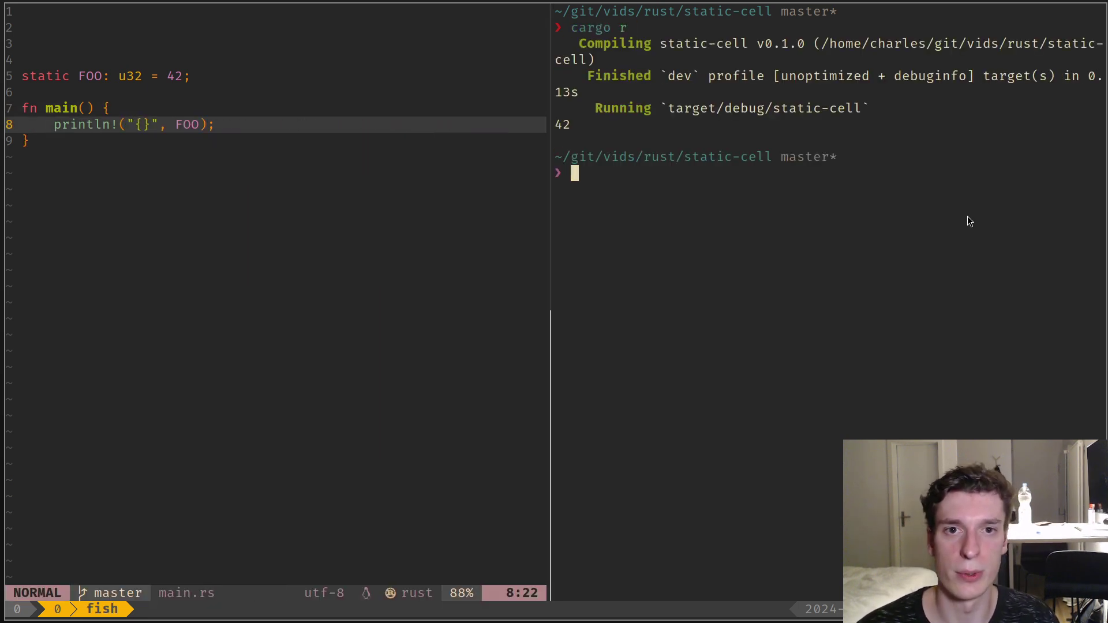
left_click_drag(603, 141, 559, 126)
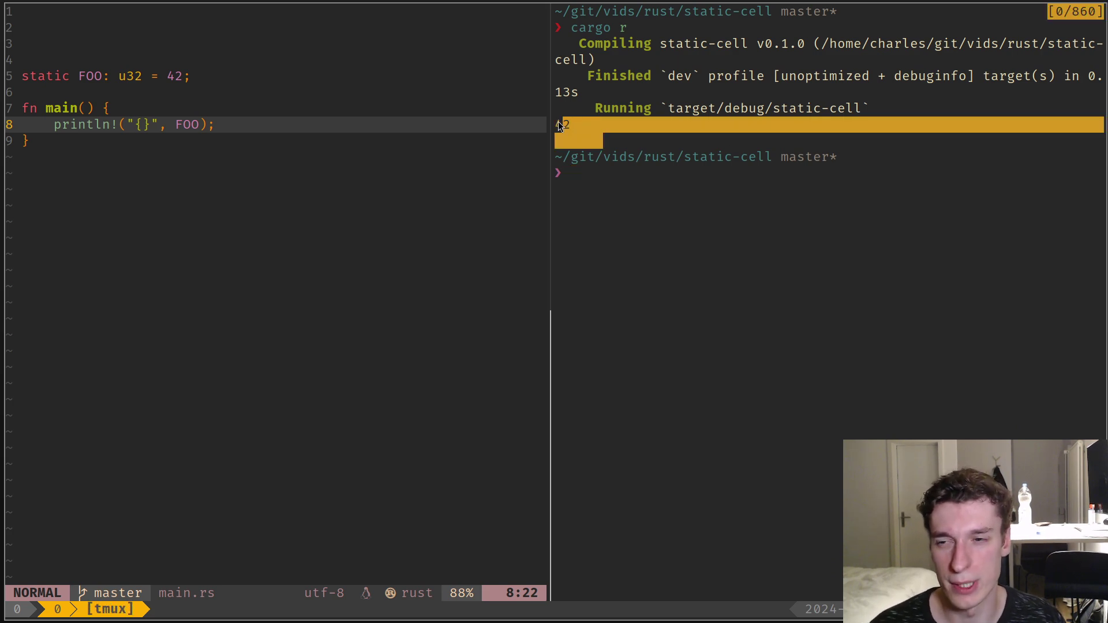
left_click(196, 76)
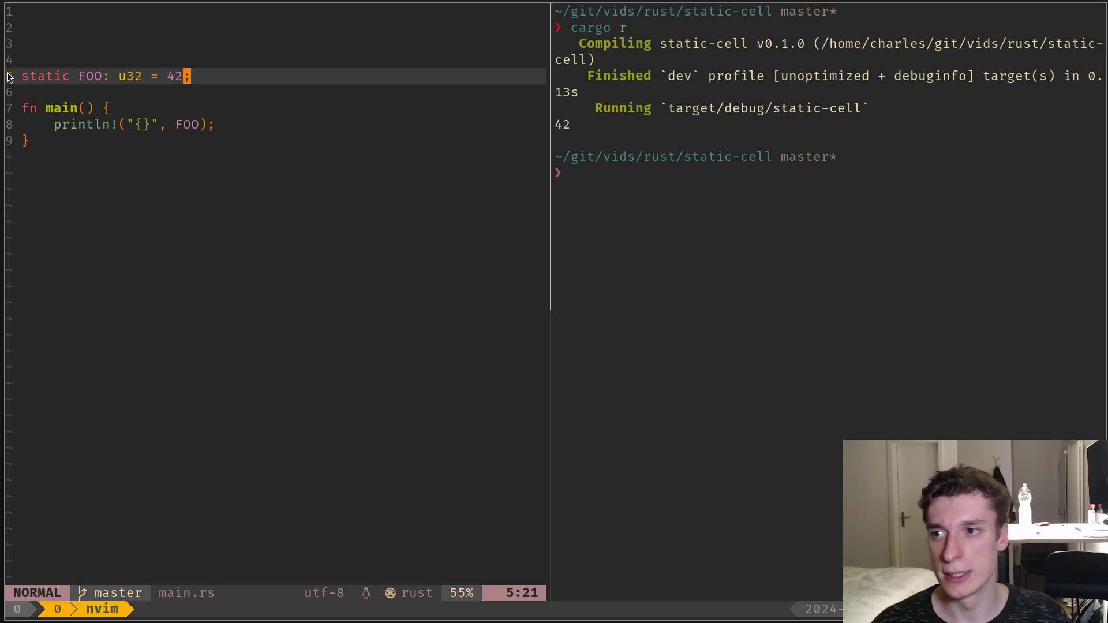
- Make FOO a static mut, which the editor flags as unsafe to use
left_click_drag(25, 79, 228, 75)
left_click(117, 76)
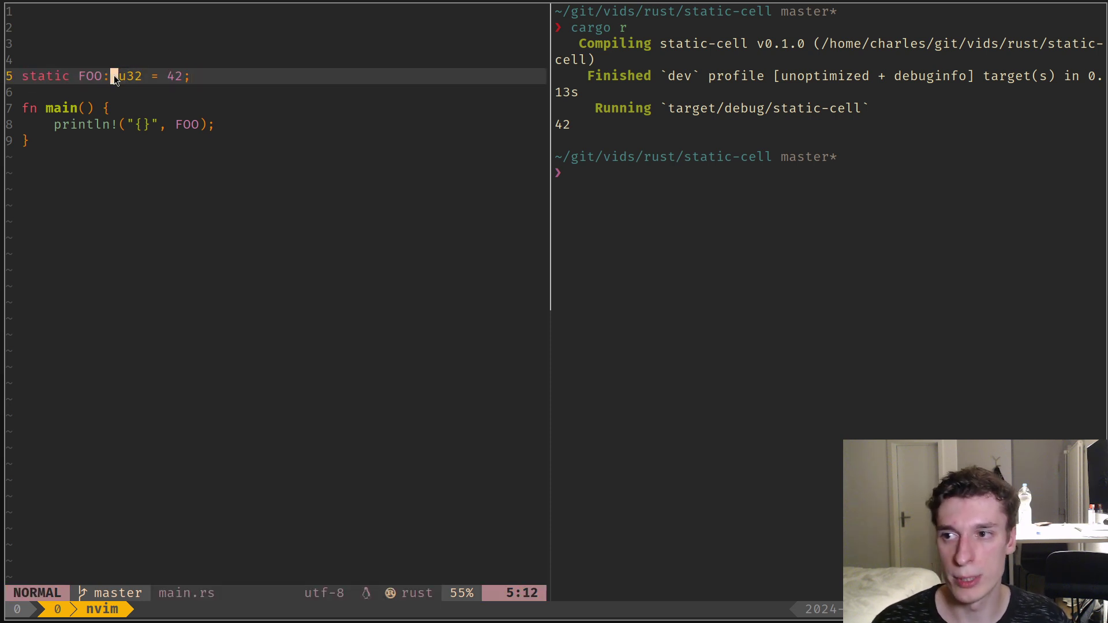
left_click(82, 77)
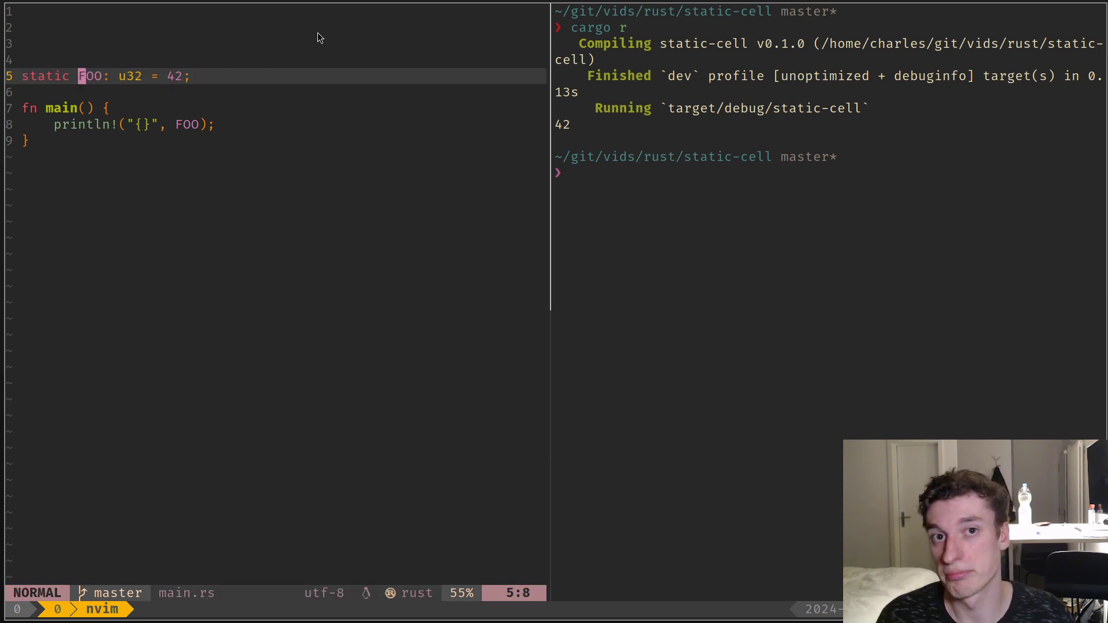
left_click(201, 97)
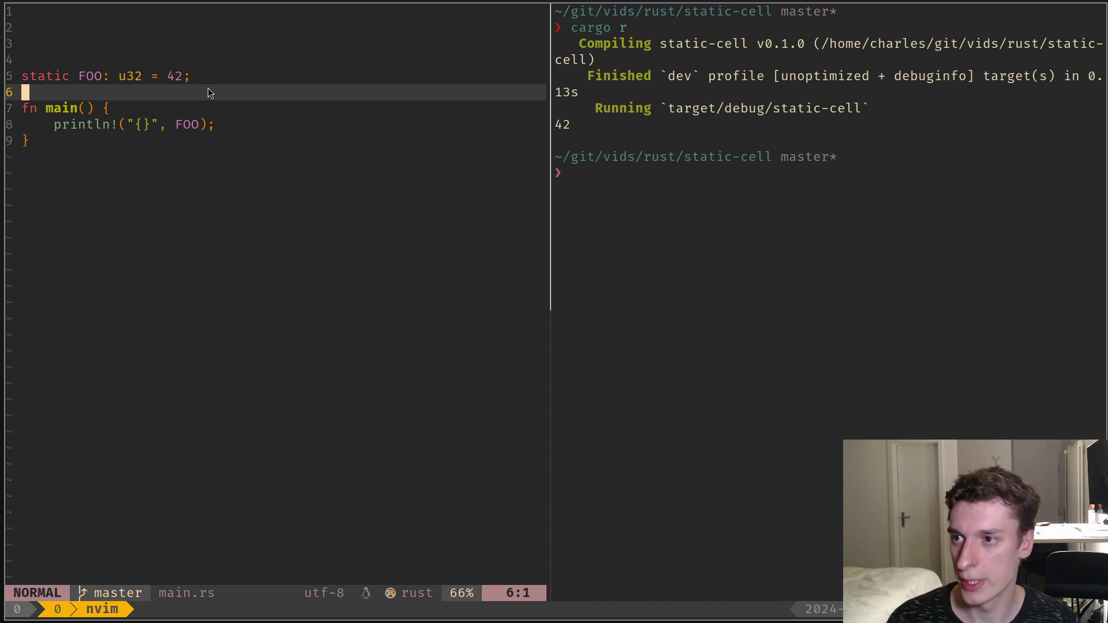
type("kw")
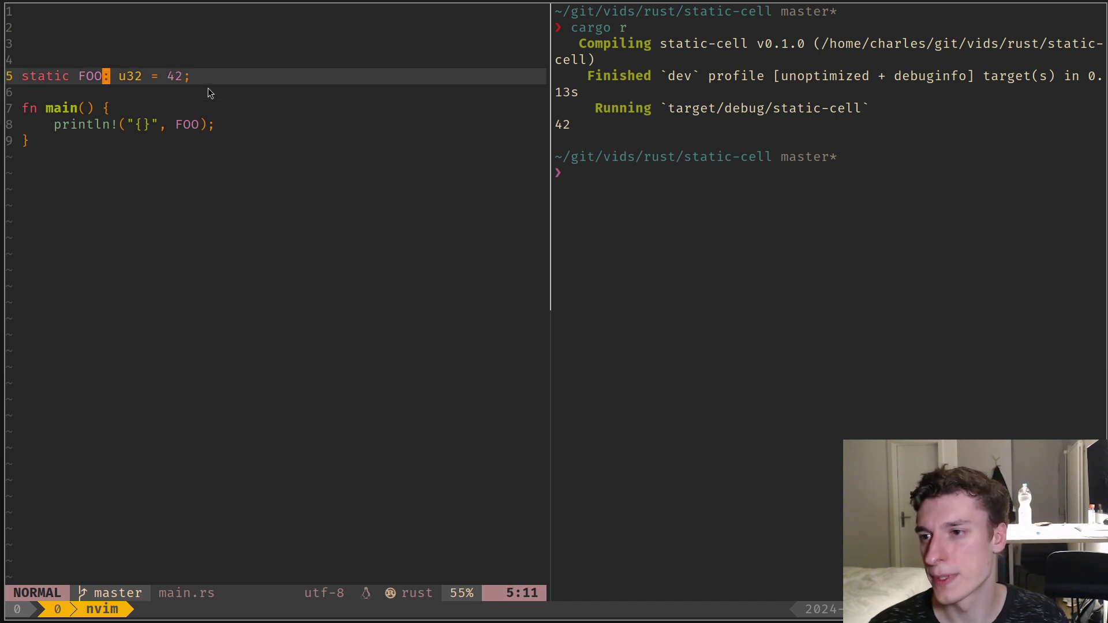
type("imut")
- Finish the static mut edit and move to the println line before rerunning cargo r
key("Escape")
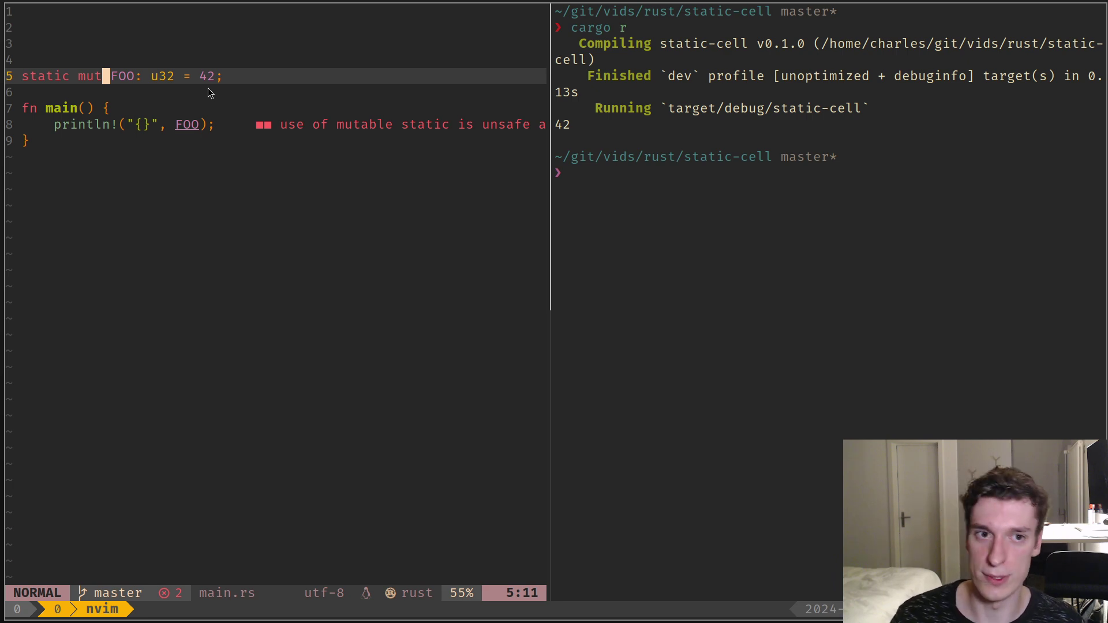
key("j")
key("j")
key("j")
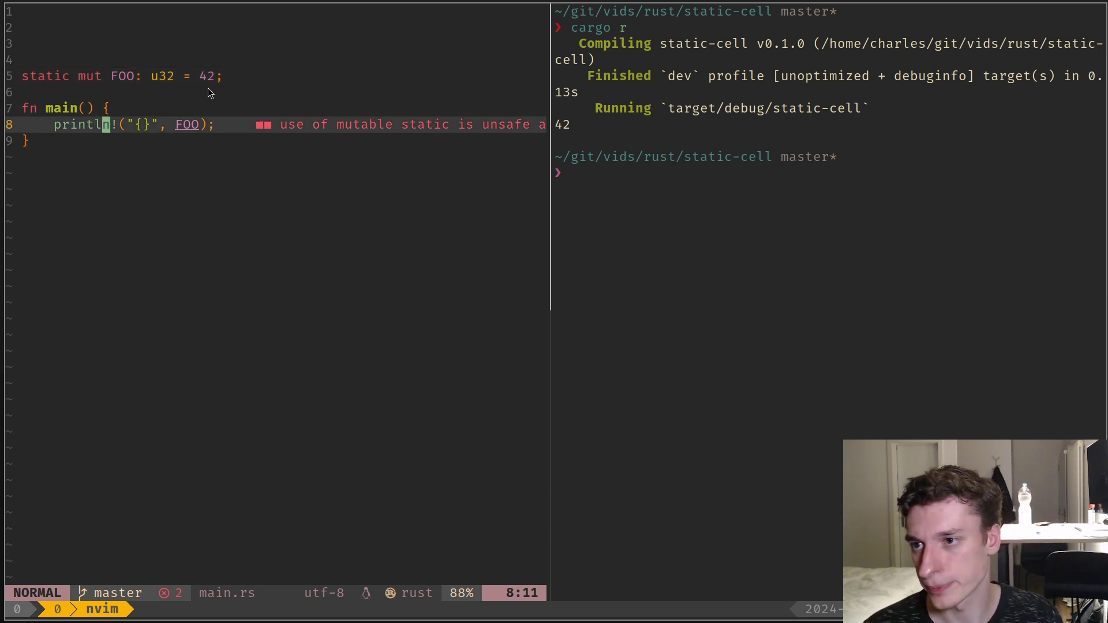
- Rerun cargo r and highlight the E0133 'use of mutable static is unsafe' error and its note
key("ctrl+l")
key("ctrl+l")
key("Up")
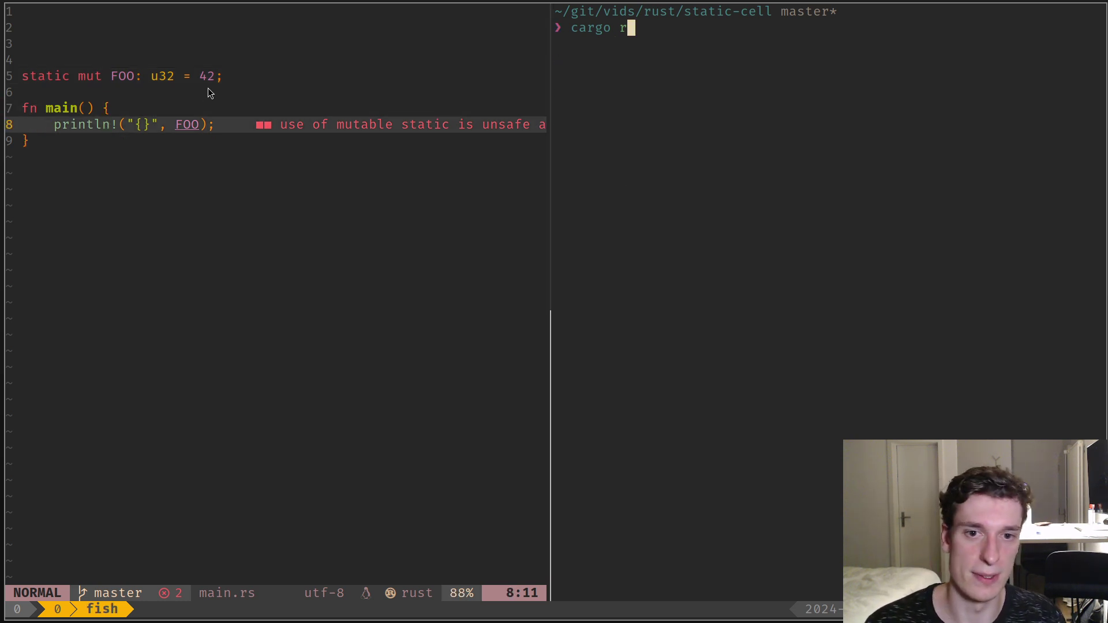
key("Return")
mouse_move(773, 157)
left_mouse_down()
mouse_move(973, 159)
mouse_move(955, 154)
left_mouse_up()
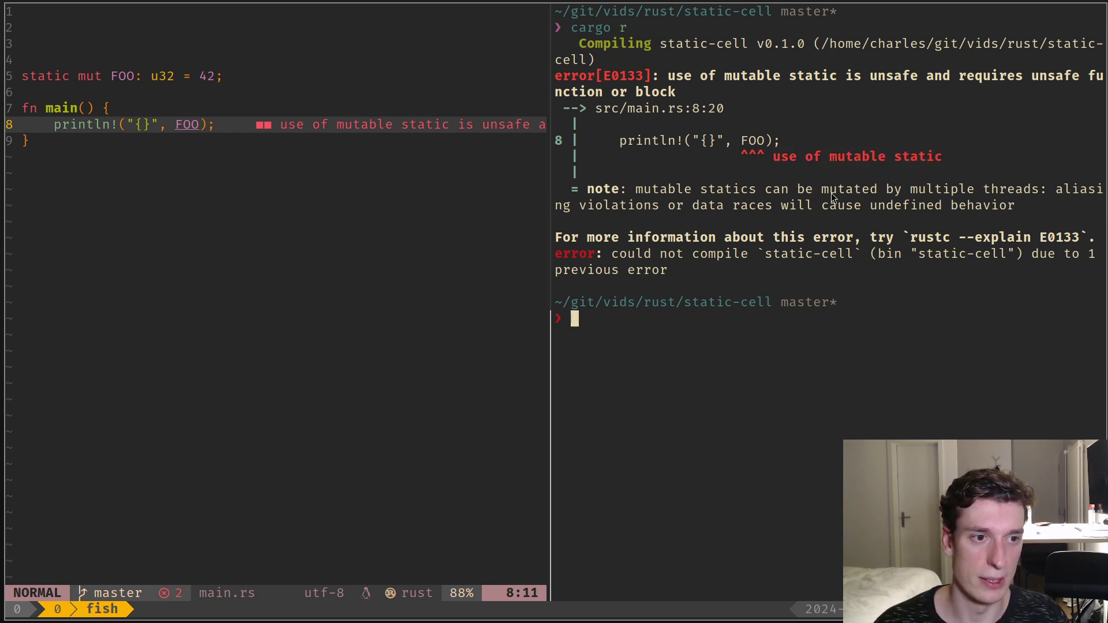
left_click_drag(816, 193, 1045, 189)
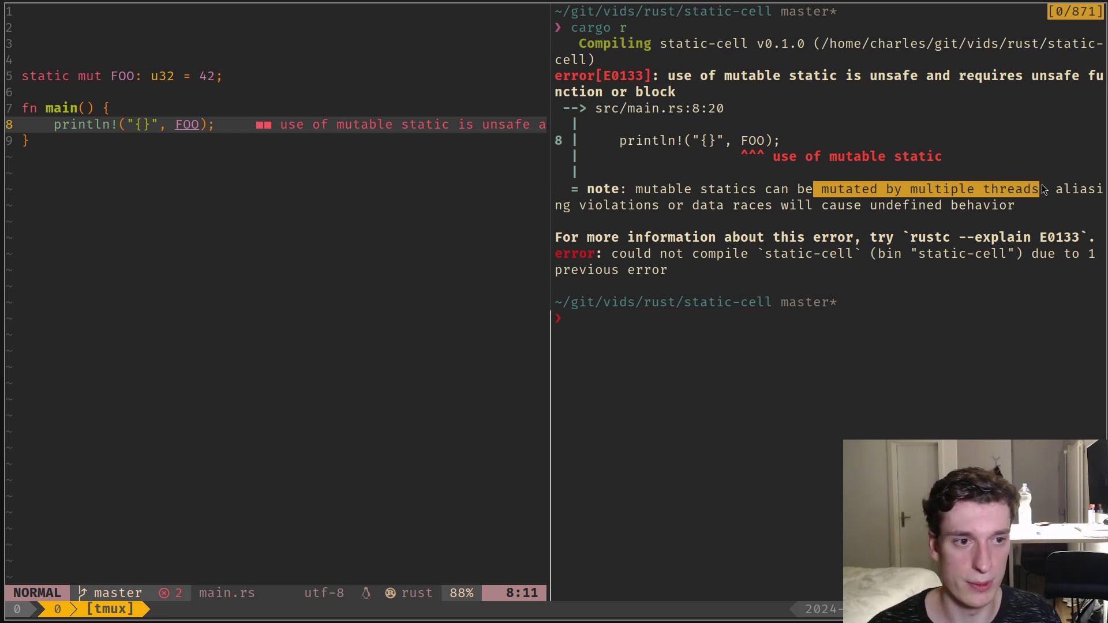
left_click(1047, 187)
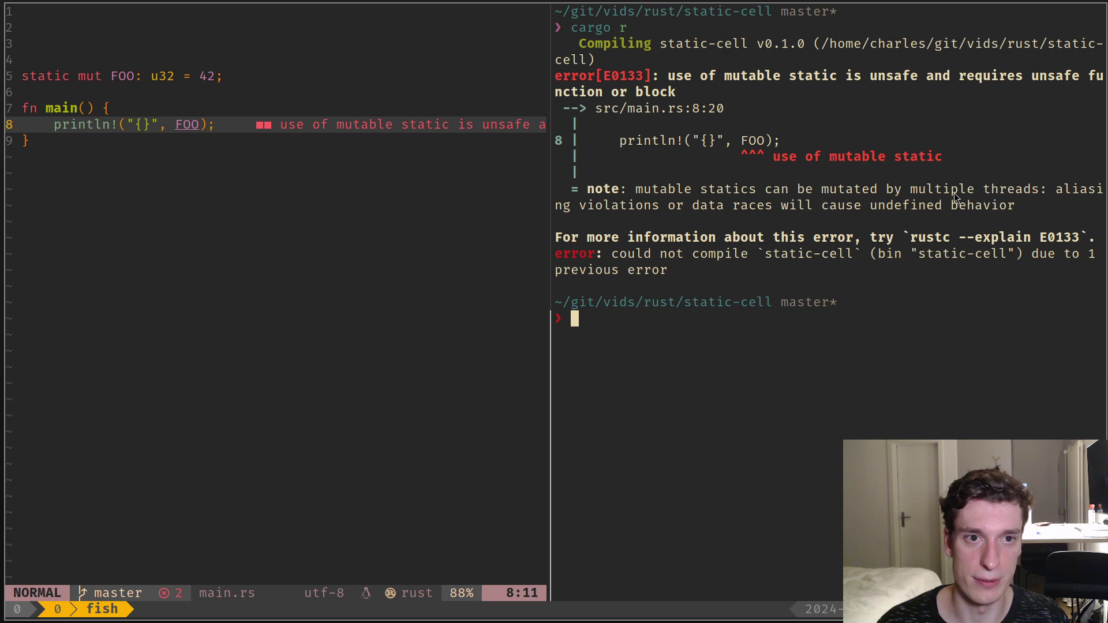
left_click(324, 199)
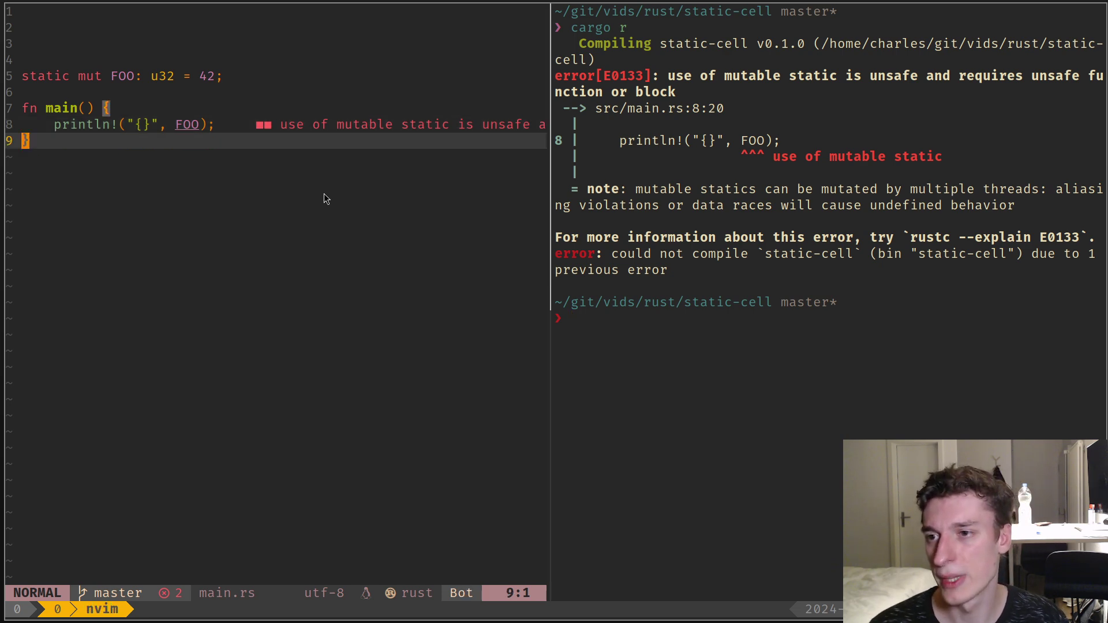
- Delete mut from the FOO declaration (to be undone)
key("k")
key("dollar")
key("k")
key("k")
key("k")
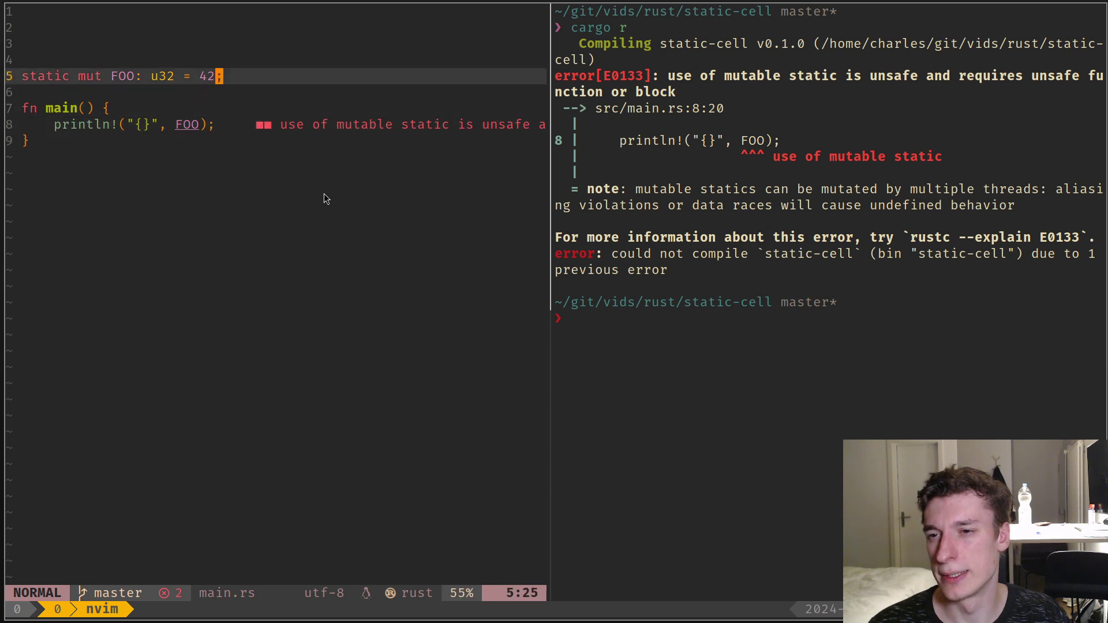
key("0")
key("w")
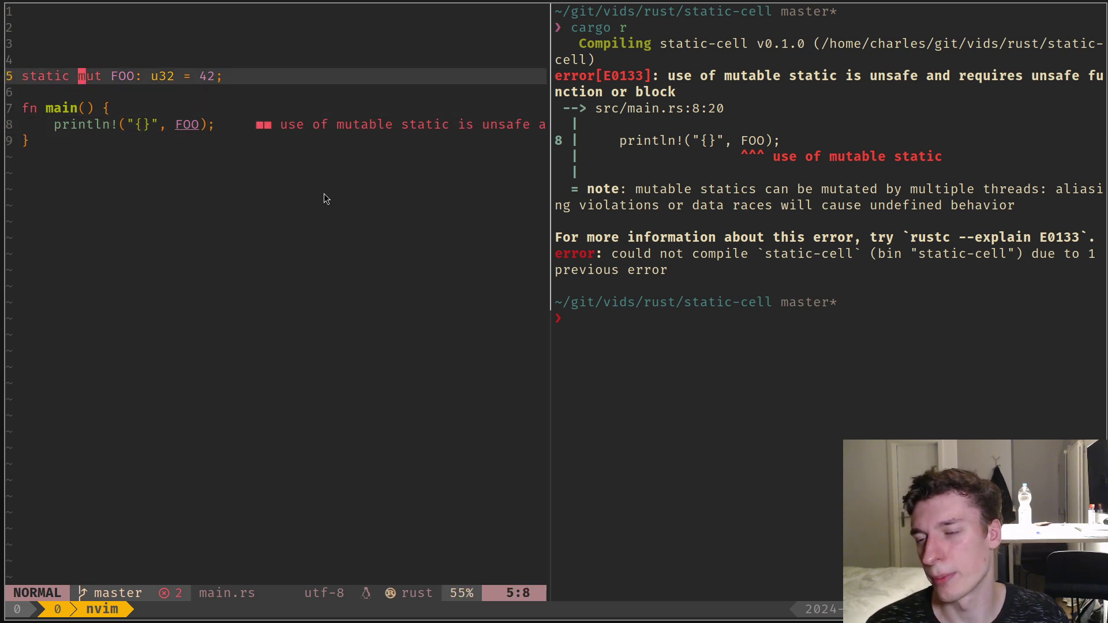
key("d")
key("w")
key("w")
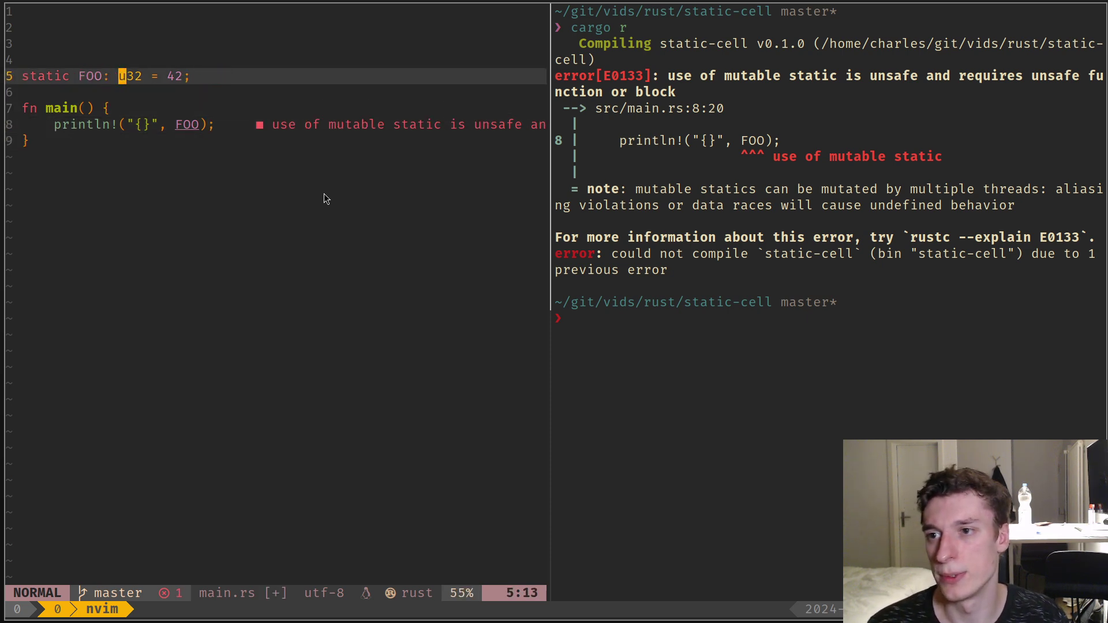
key("w")
- Restore mut and wrap the println in an unsafe { } block, reindented, then save
key("u")
key("j")
key("j")
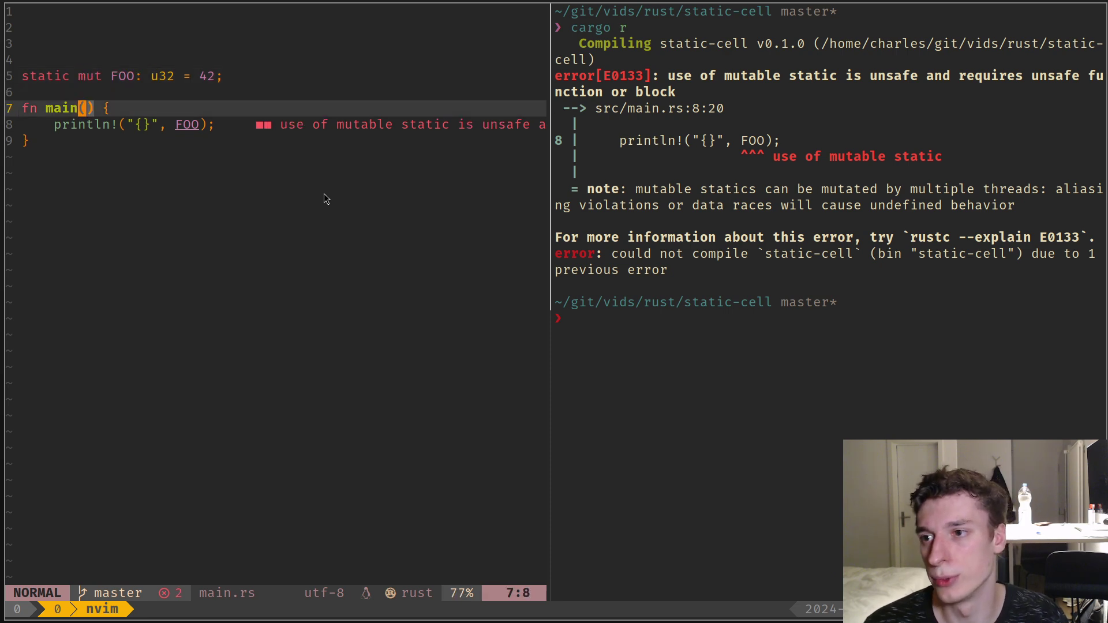
type("ounsafe {")
key("Escape")
key("j")
key("j")
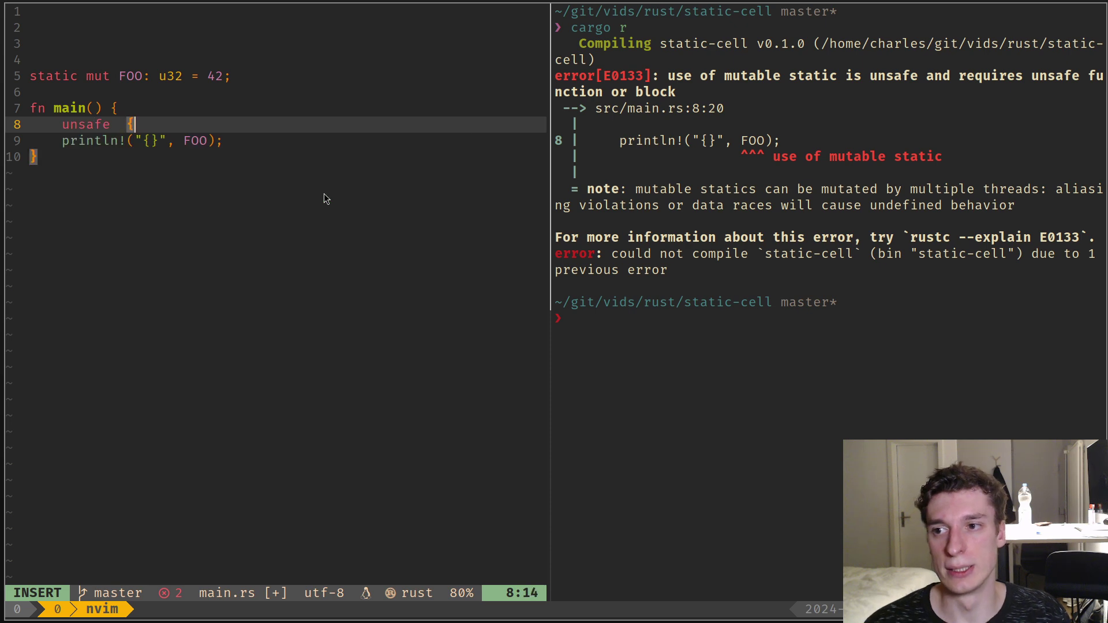
type("O}")
key("Escape")
key("k")
key("i")
key("Tab")
key("Escape")
type("k")
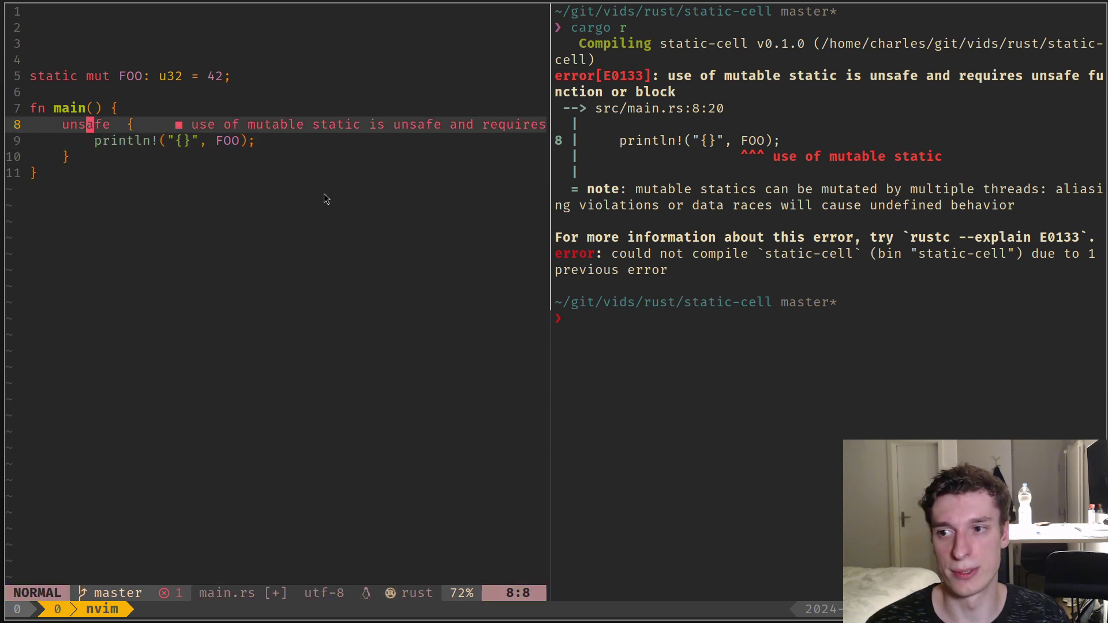
type("w:w")
key("Return")
- Run cargo r, which now prints 42, and return to the editor on the unsafe block
key("ctrl+l")
type("cargo r")
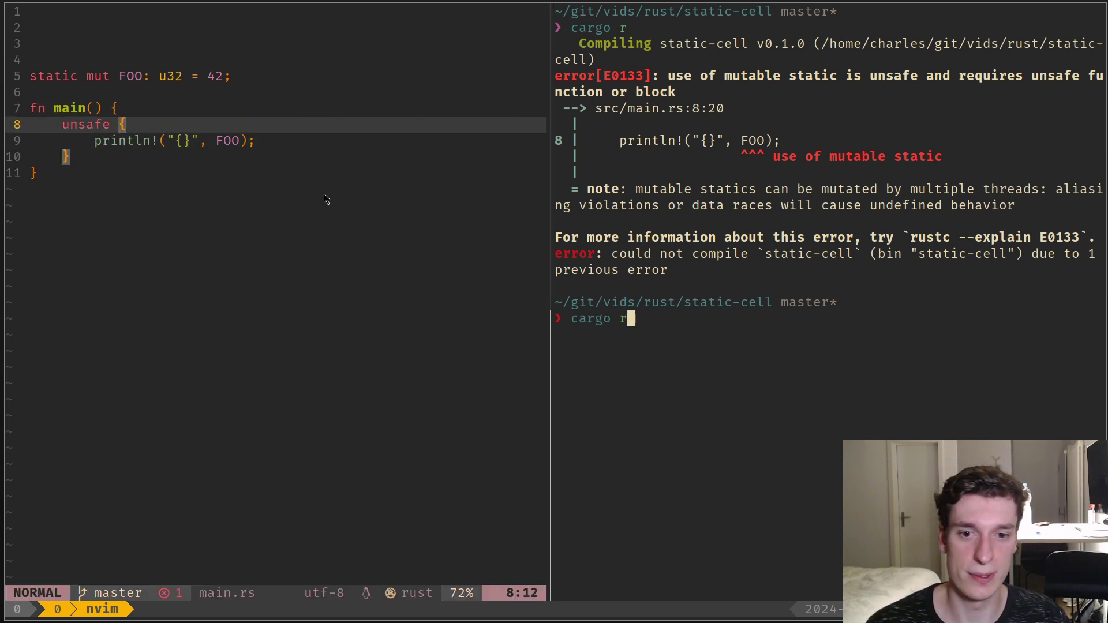
key("Return")
key("ctrl+h")
key("j")
key("j")
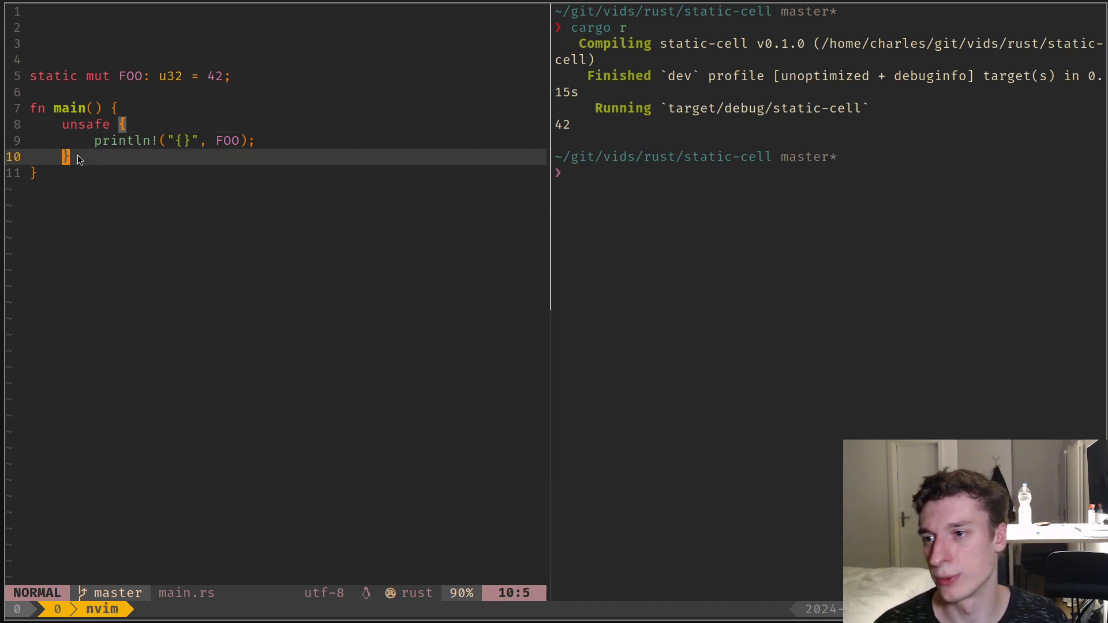
key("v")
key("k")
key("k")
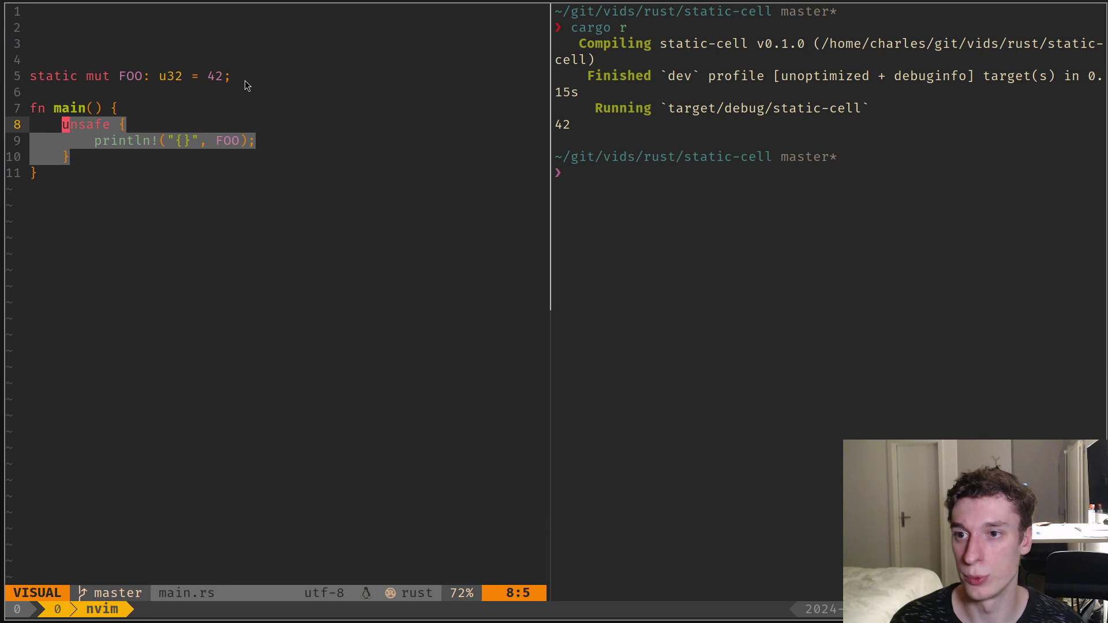
- Highlight the static mut declaration and the unsafe block lines for explanation
left_click_drag(242, 78, 32, 76)
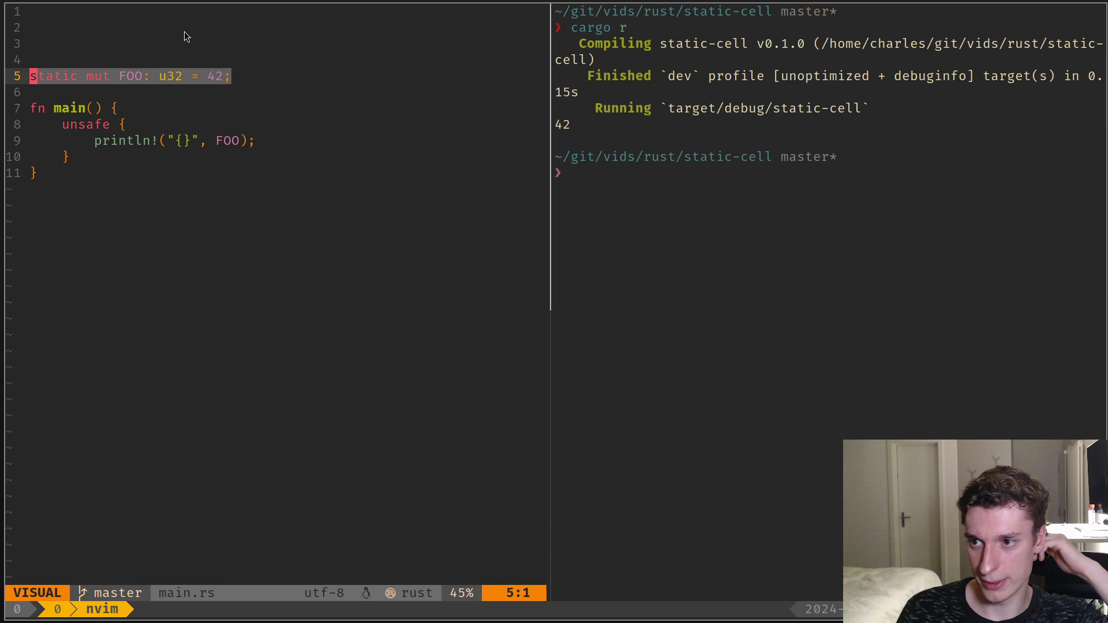
mouse_move(126, 124)
left_mouse_down()
mouse_move(55, 127)
mouse_move(50, 157)
left_mouse_up()
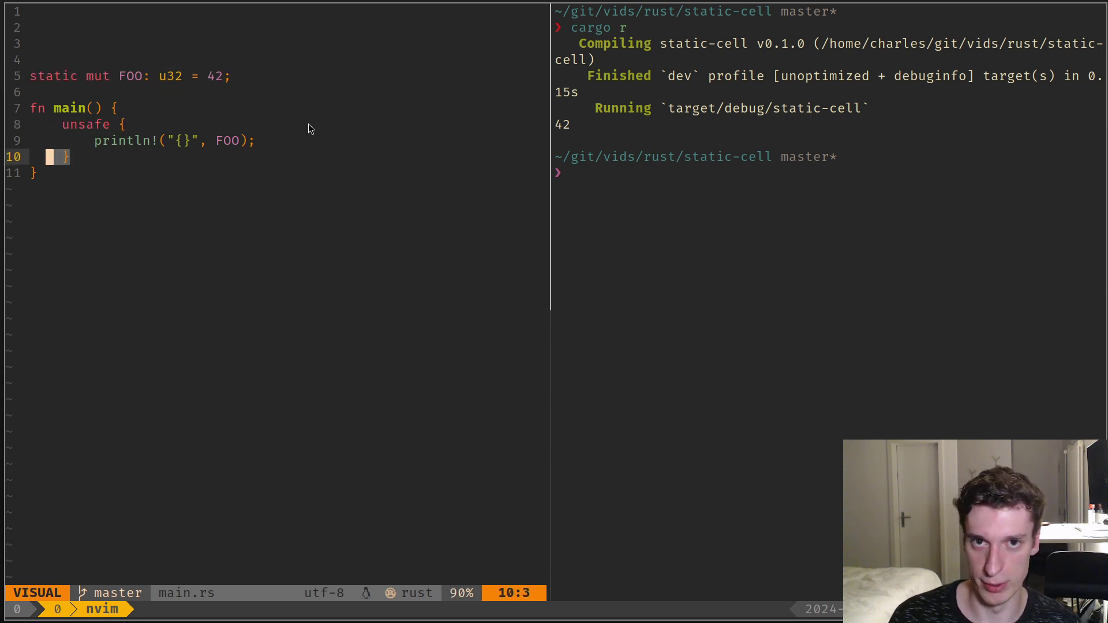
left_click_drag(135, 126, 55, 126)
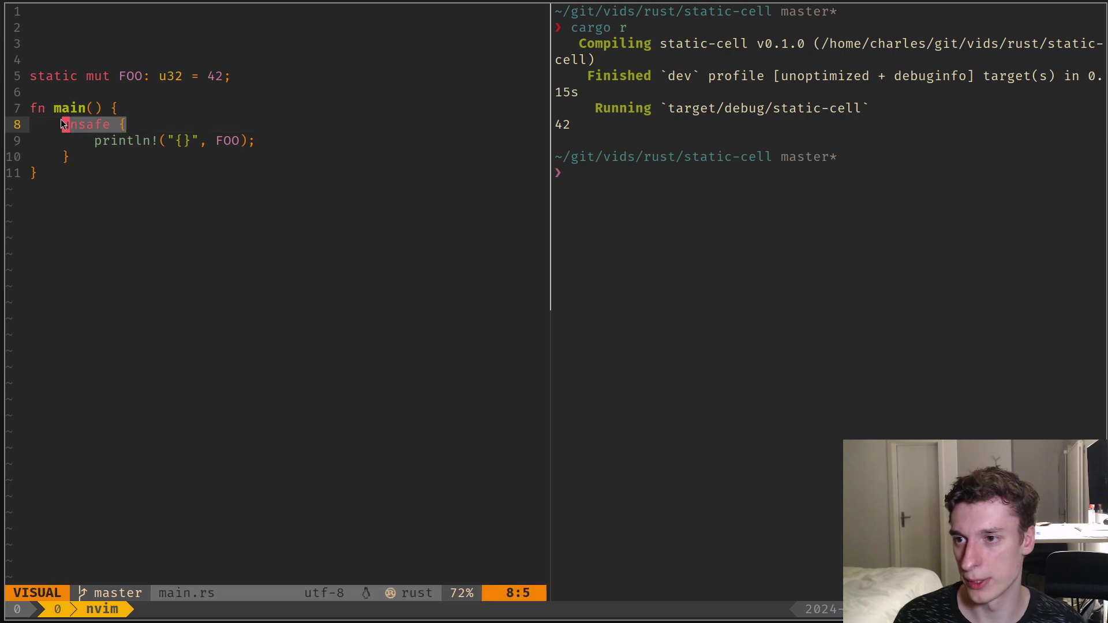
left_click(126, 127)
left_click(170, 91)
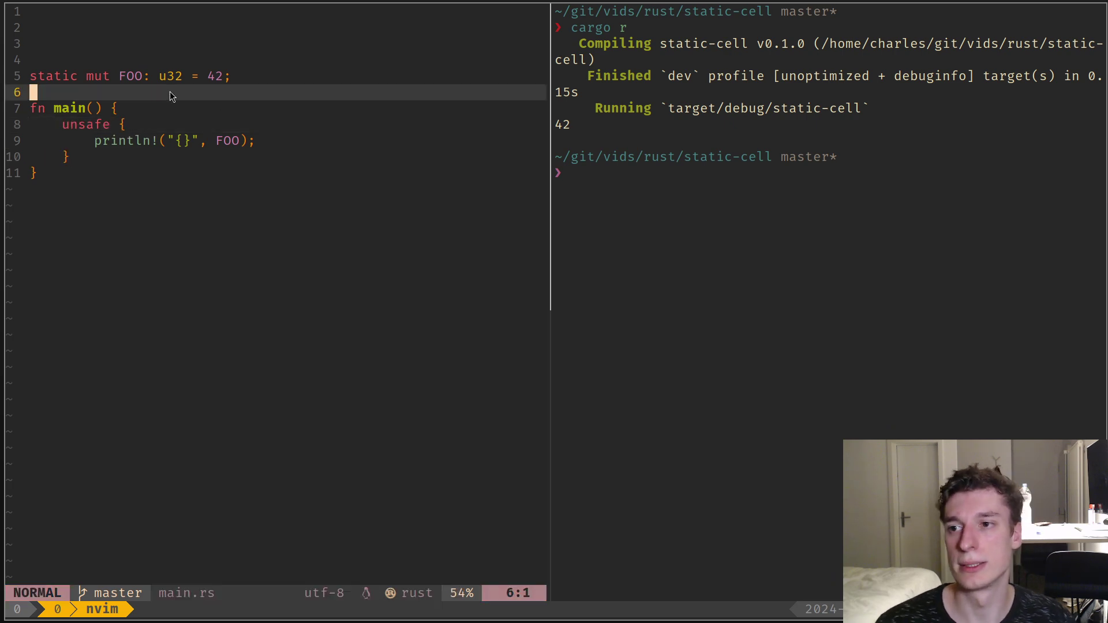
- Remove mut so FOO is a plain static again
key("j")
key("j")
key("dollar")
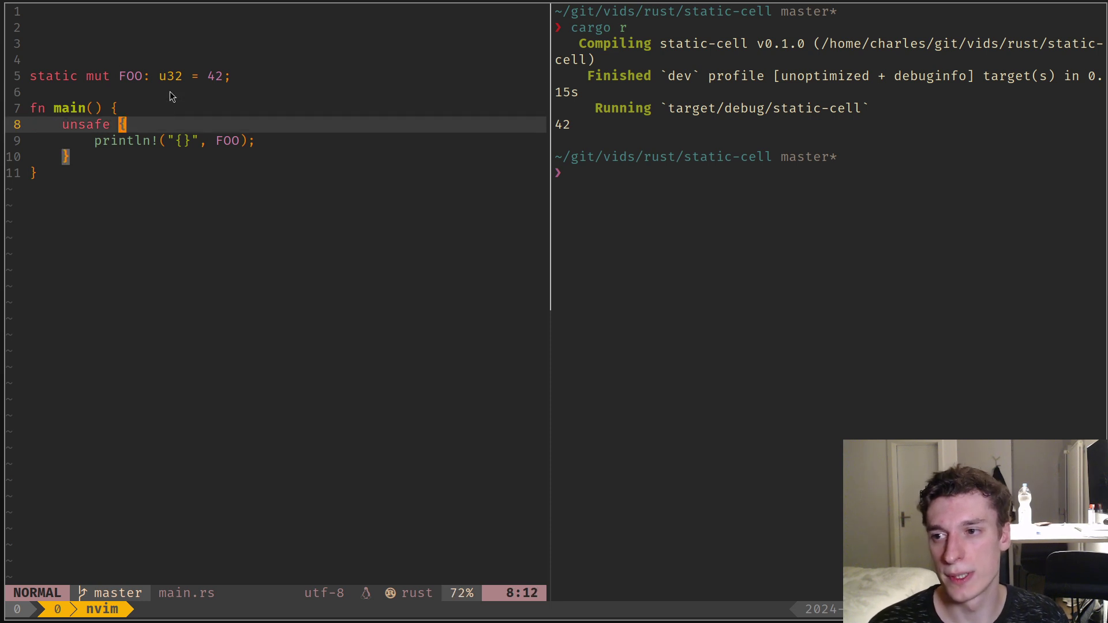
left_click(170, 91)
key("0")
key("w")
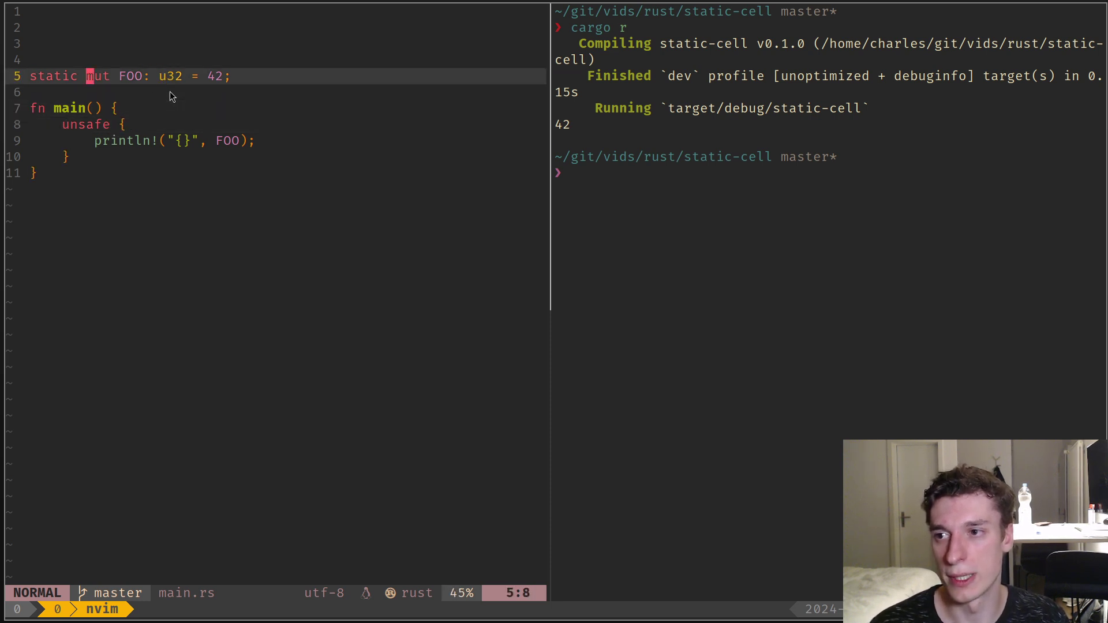
key("d")
key("w")
- Delete the unsafe wrapper lines and dedent the println
key("j")
key("j")
key("j")
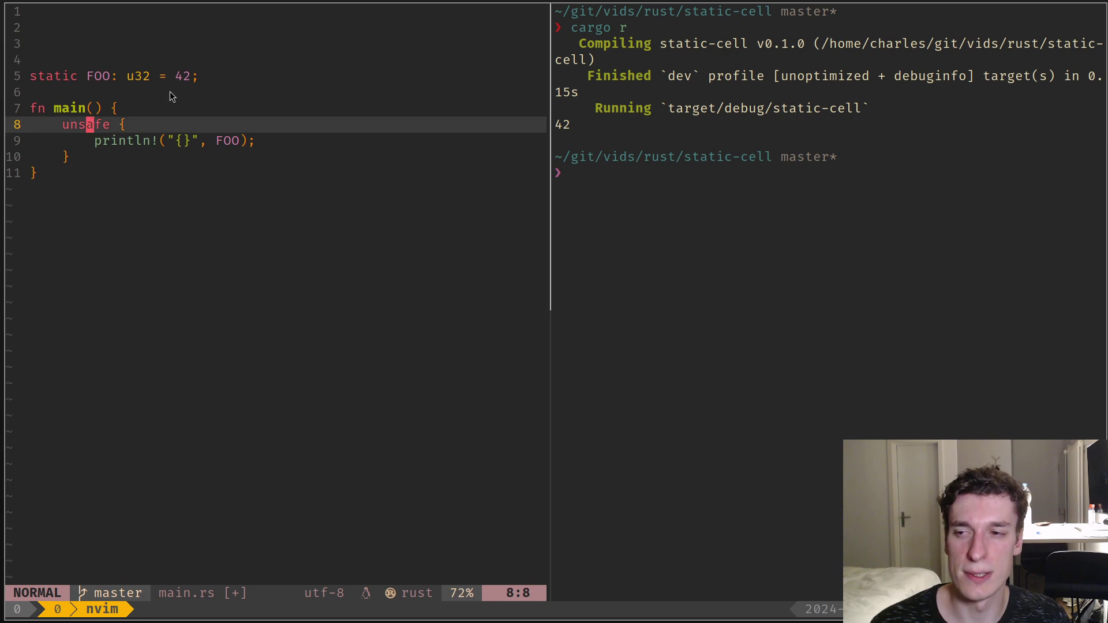
key("d")
key("d")
key("j")
key("d")
key("d")
key("k")
key("I")
key("BackSpace")
- Change FOO's initial value to 0 and add FOO = 42; in main before the println
key("Escape")
key("k")
key("k")
key("k")
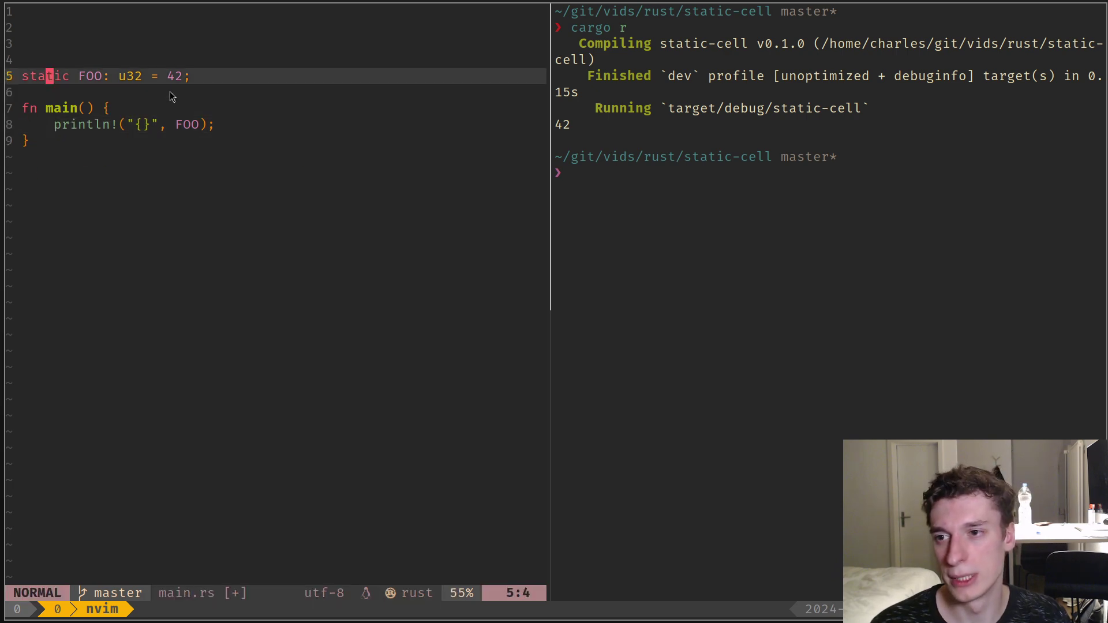
key("w")
key("w")
key("w")
key("w")
key("w")
type("cw")
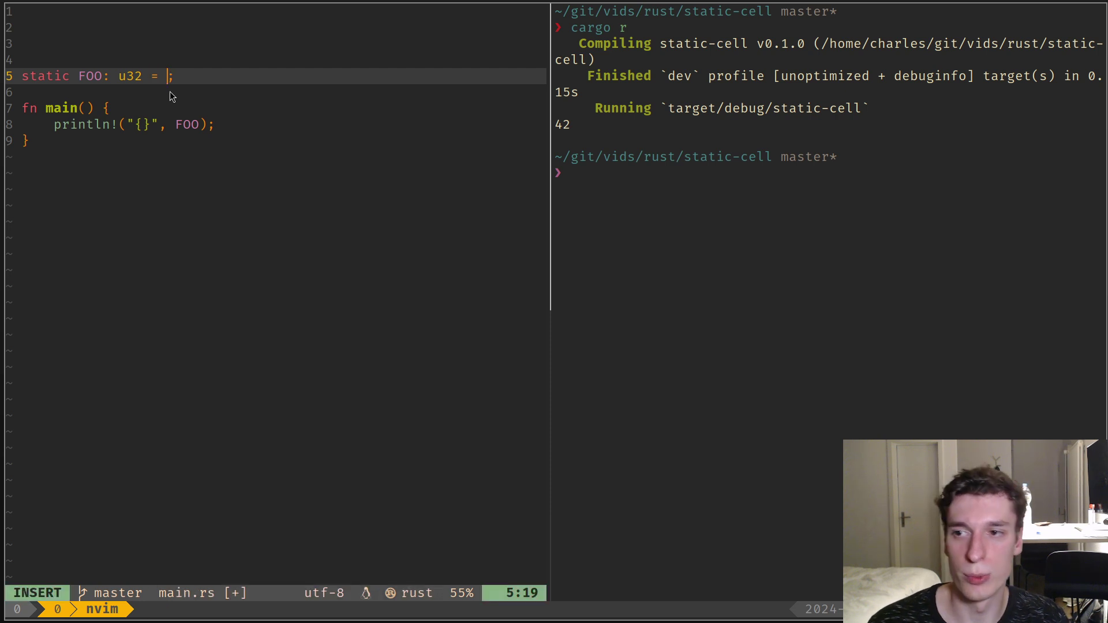
type("0")
key("Escape")
key("v")
key("h")
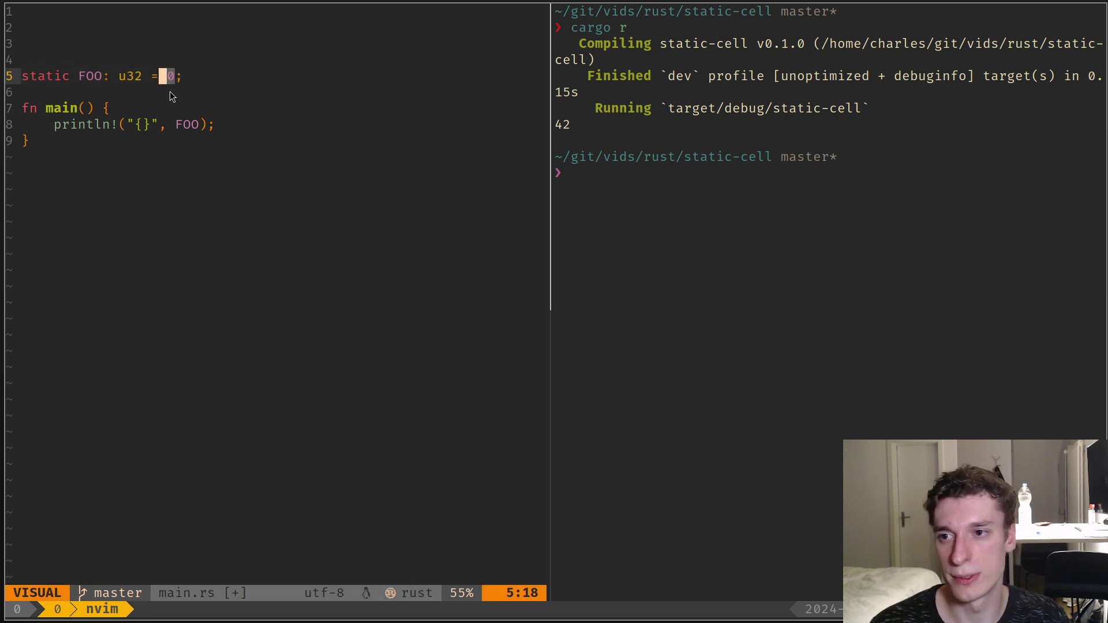
key("Escape")
key("j")
key("j")
type("o")
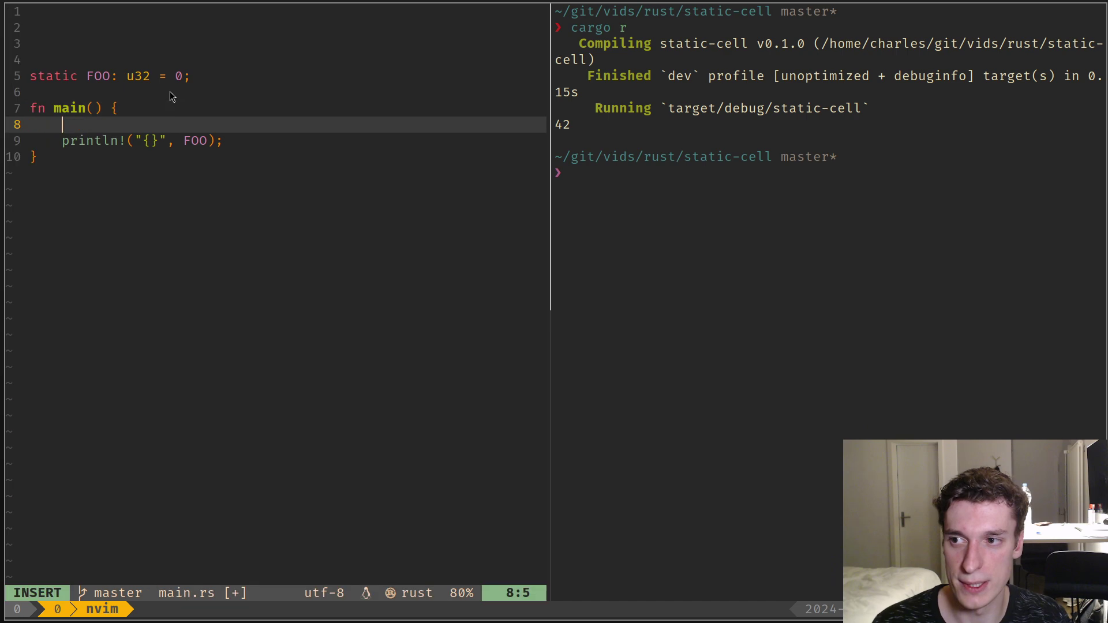
type("FOO = ")
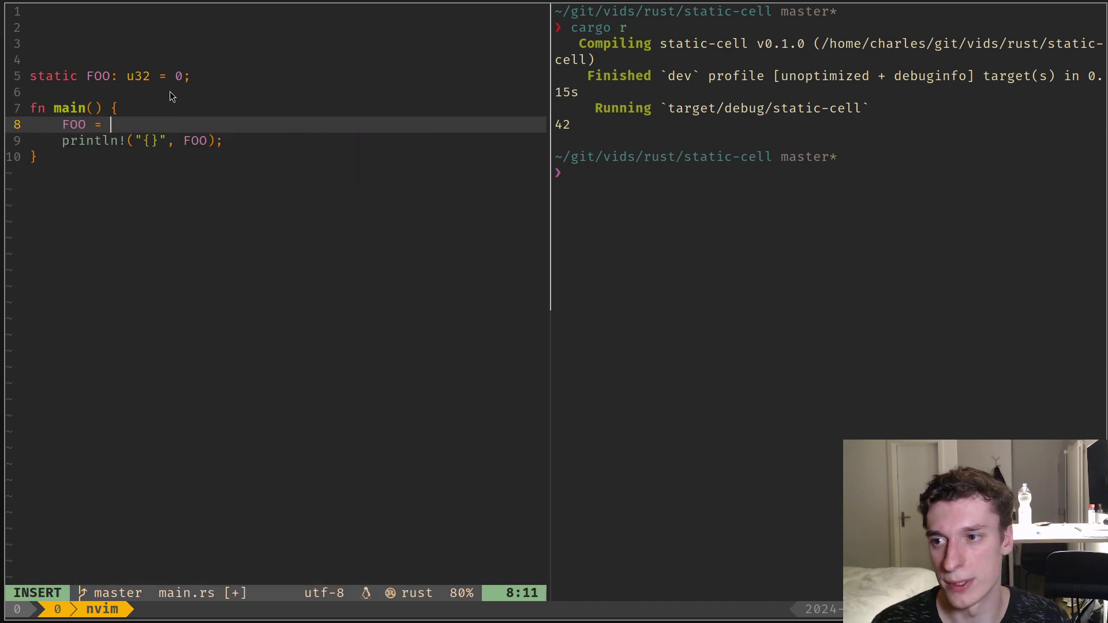
type("42;")
key("Escape")
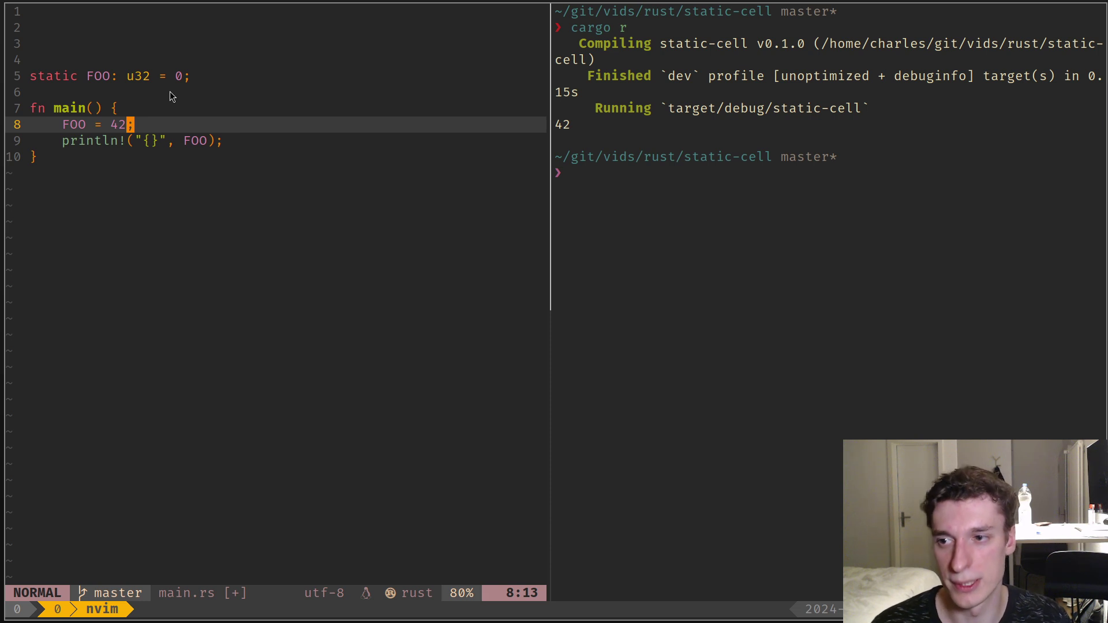
type("Olet x = ")
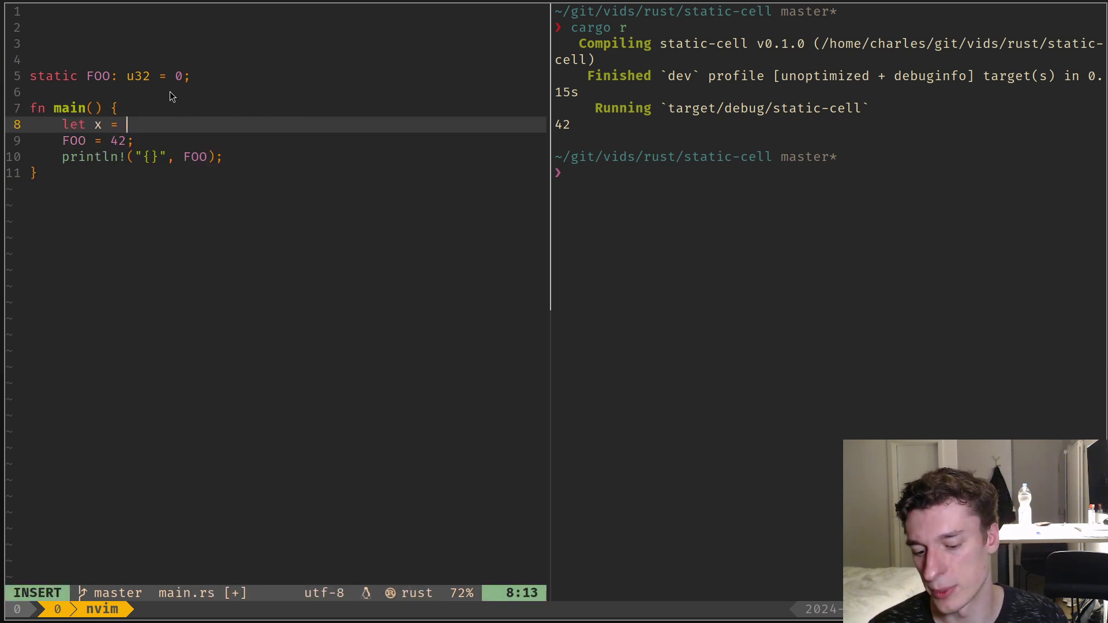
type("56;")
- Add let x = 56; and change the assignment to FOO = x * 2, highlighting it
key("Escape")
type("jhciw")
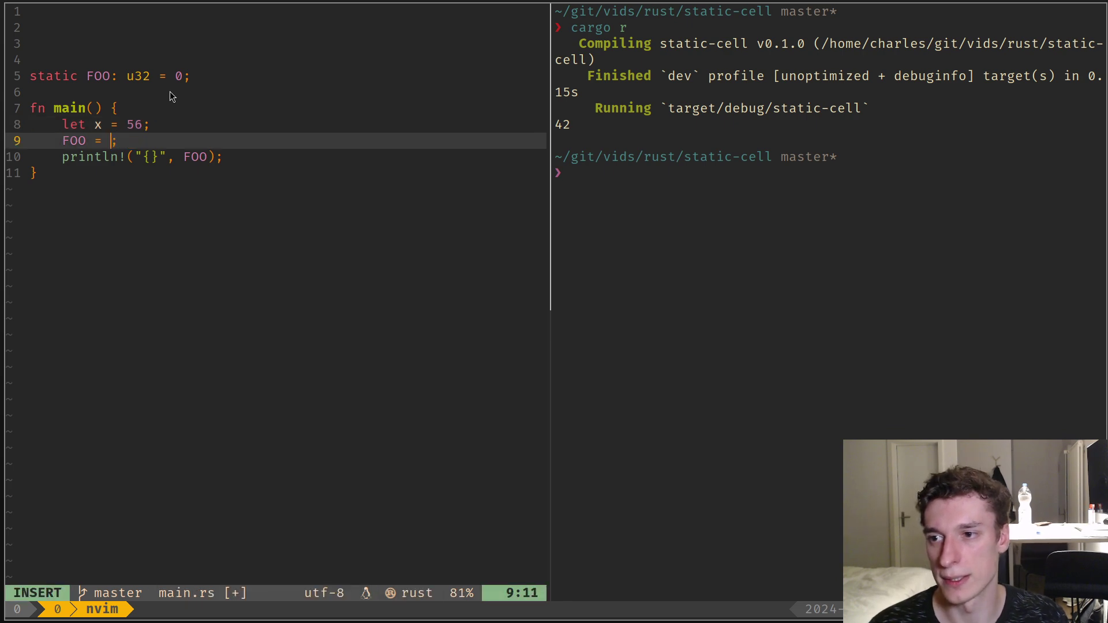
type("x * 2")
key("Escape")
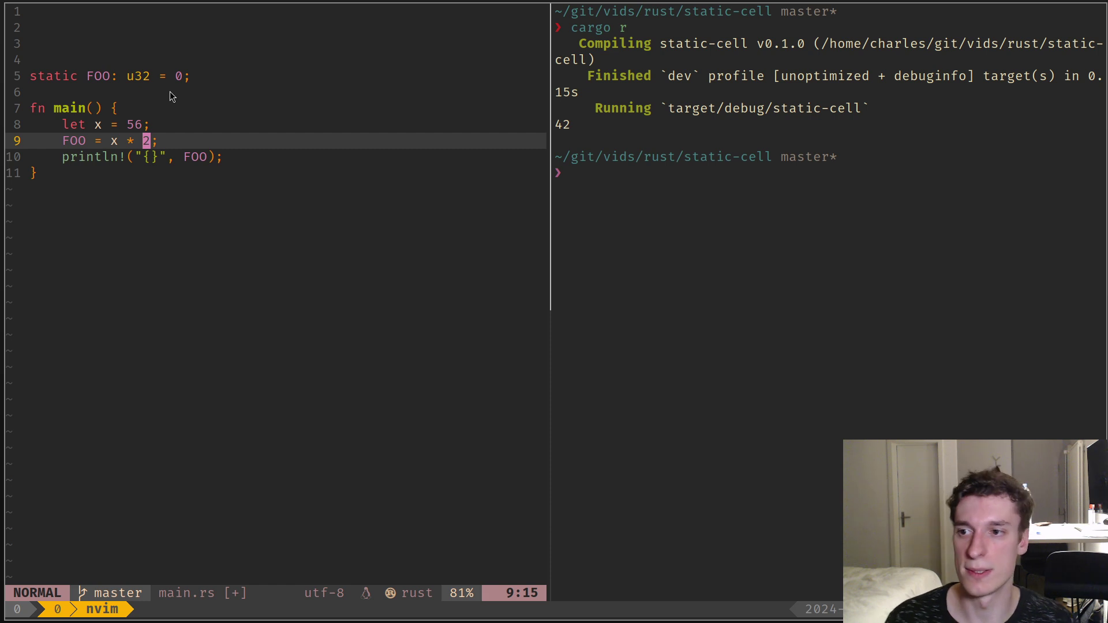
left_click_drag(56, 141, 167, 142)
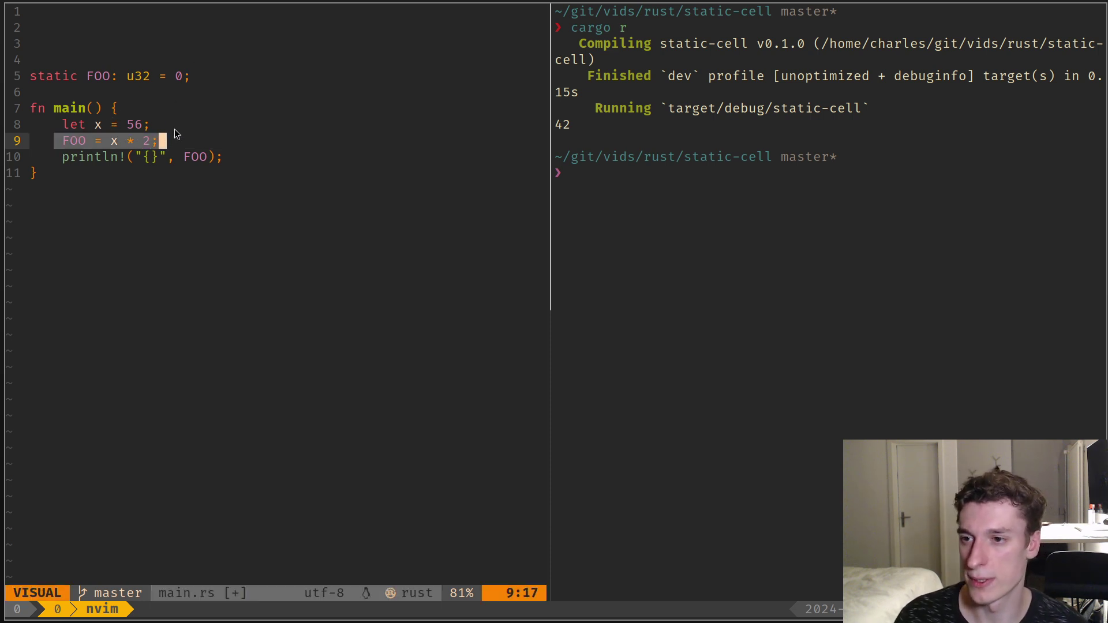
left_click(168, 124)
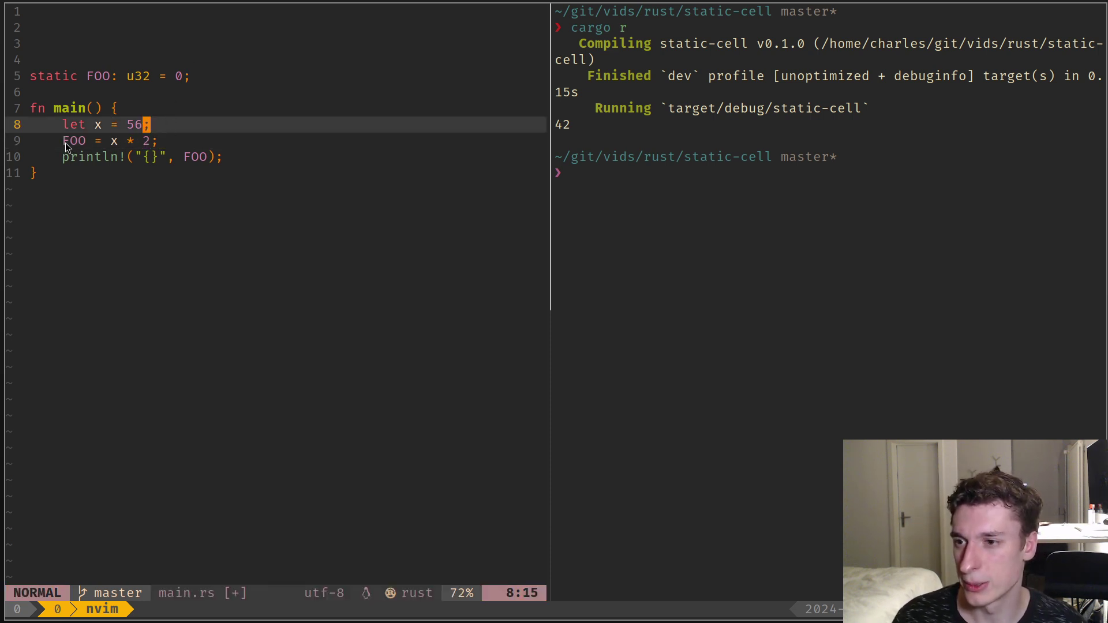
left_click_drag(65, 143, 226, 143)
left_click(226, 143)
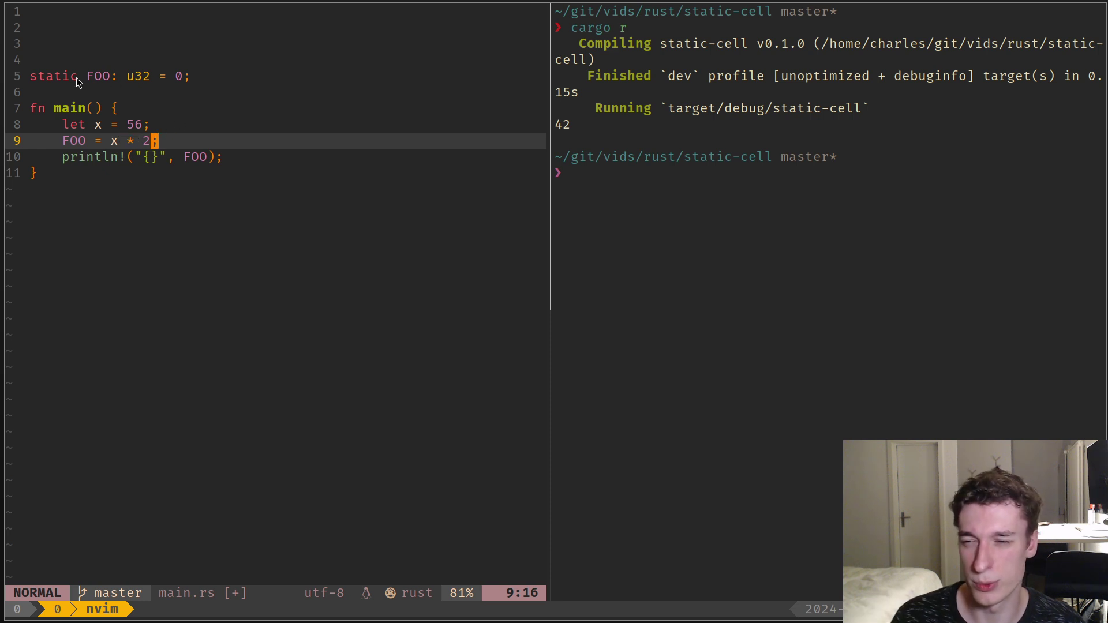
- Point out the static keyword and the let x = 56 line, then focus the shell pane
left_click_drag(77, 81, 81, 76)
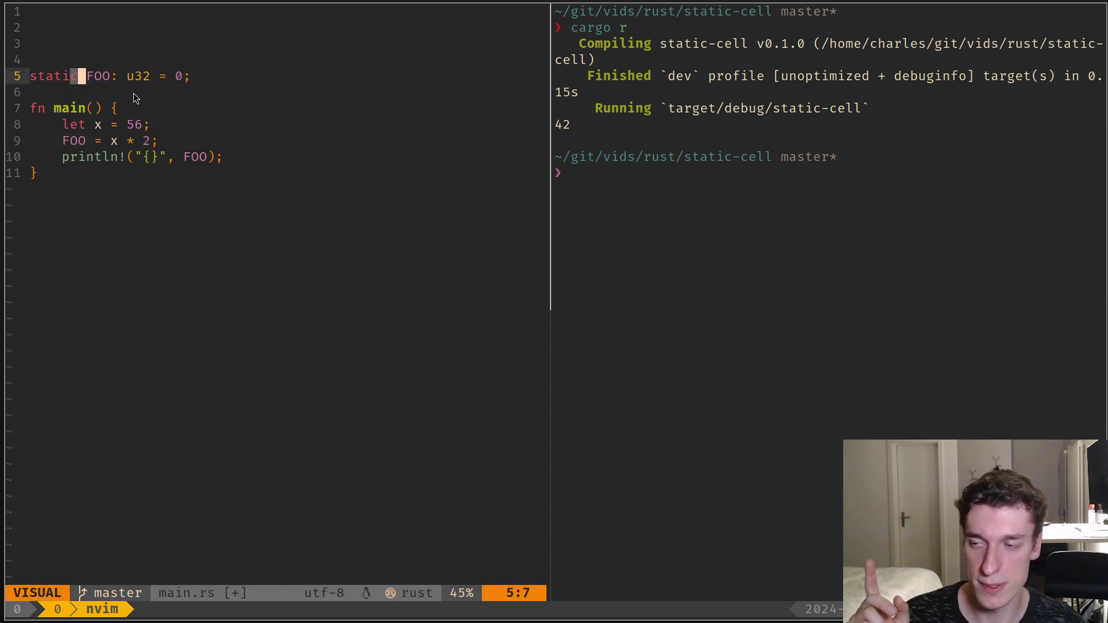
left_click(127, 124)
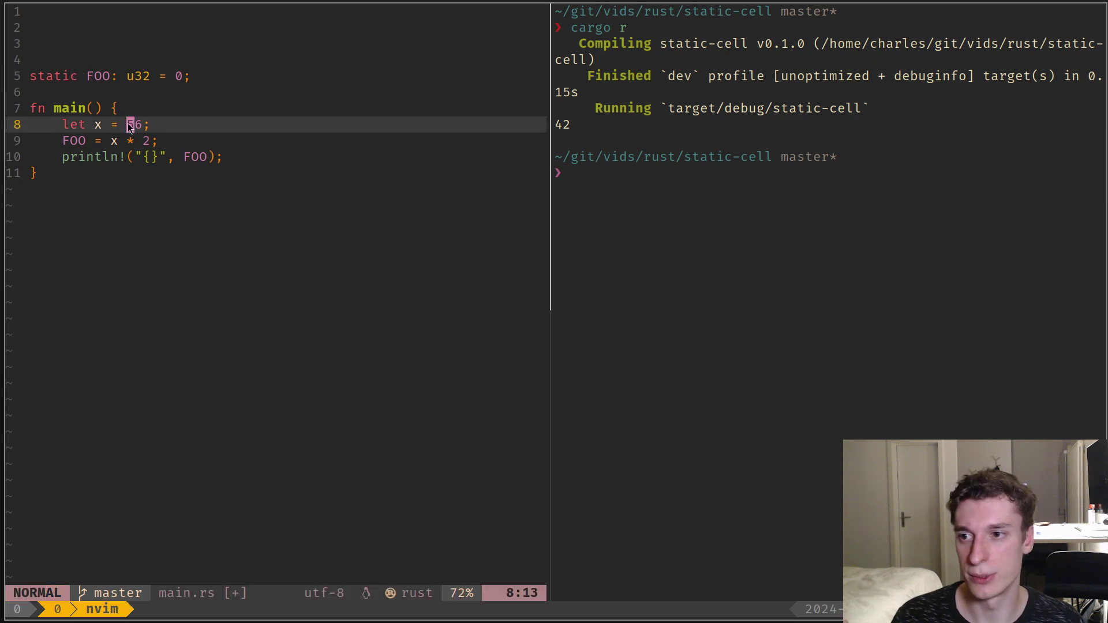
mouse_move(75, 127)
left_mouse_down()
mouse_move(61, 122)
mouse_move(234, 118)
left_mouse_up()
left_click(57, 123)
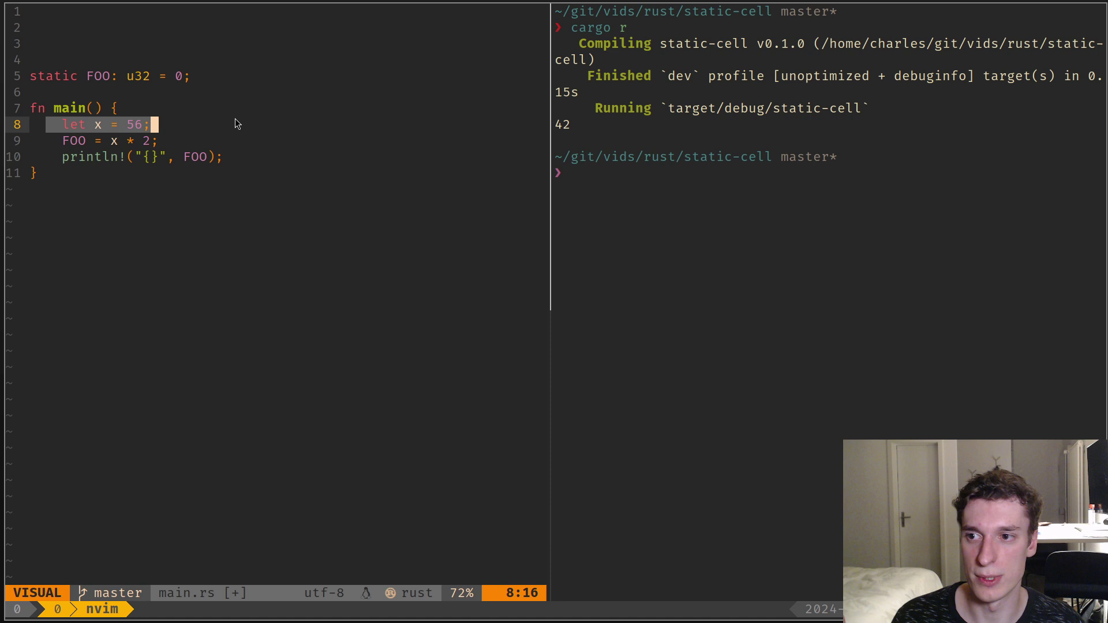
left_click(183, 142)
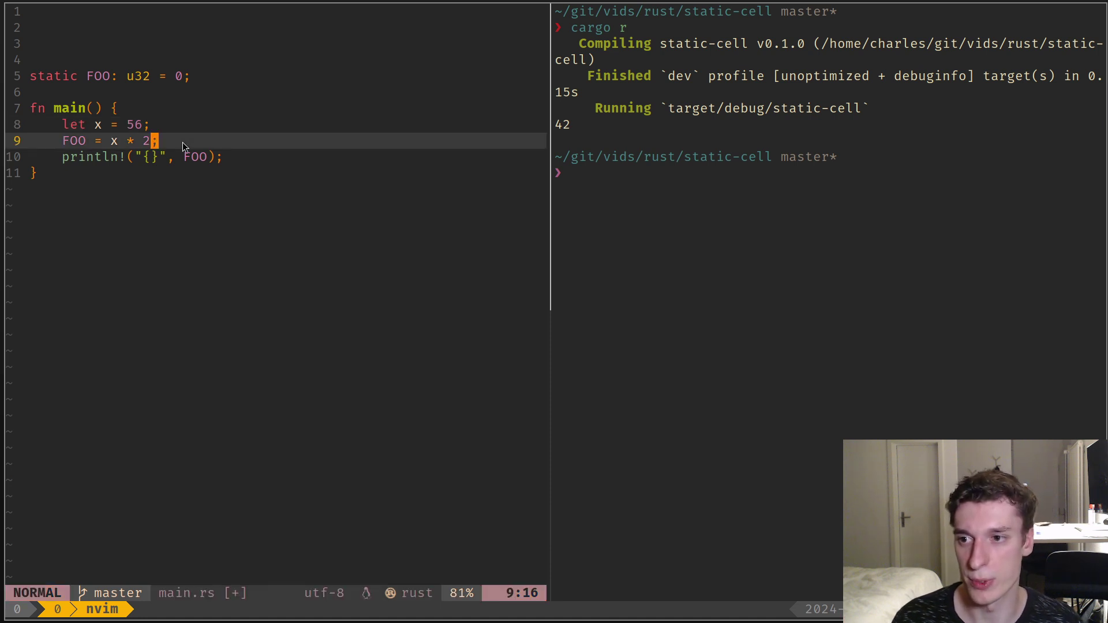
left_click(92, 78)
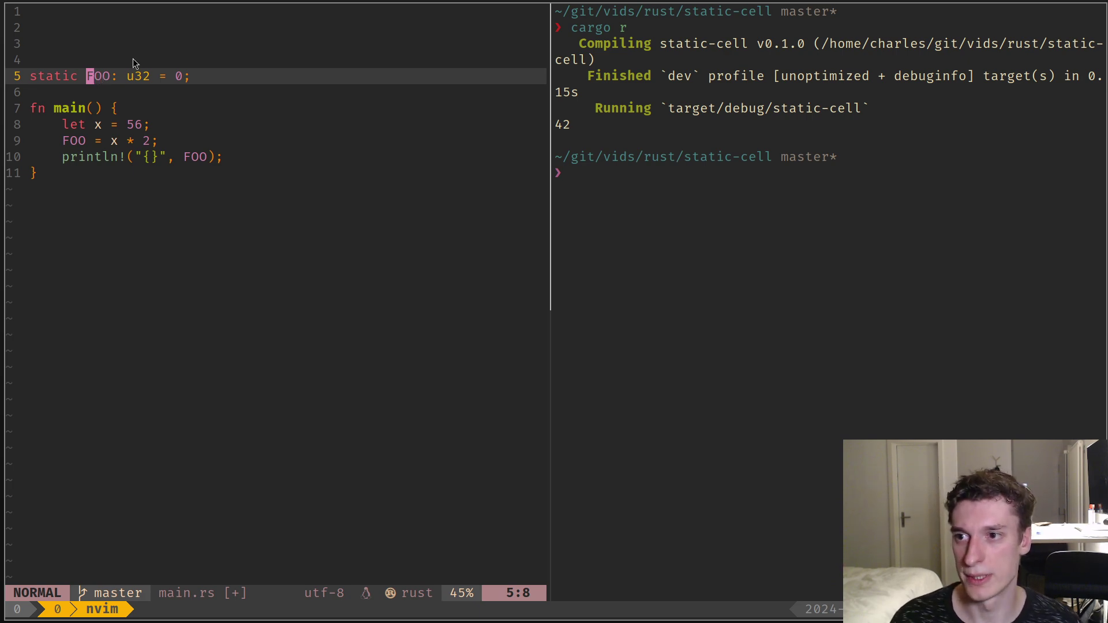
left_click(713, 210)
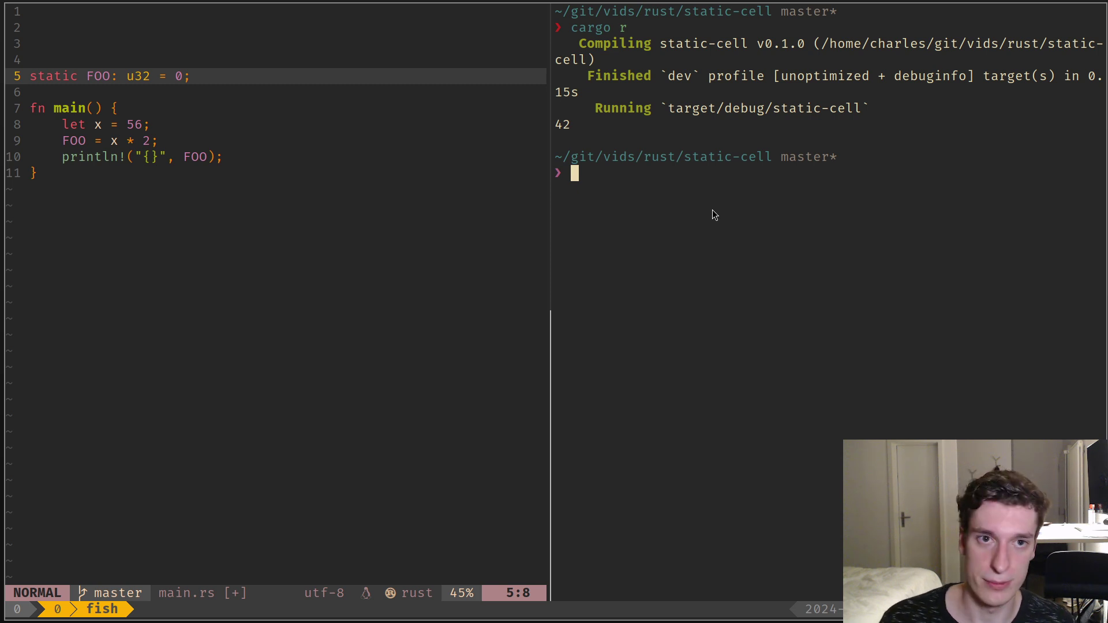
- Point out FOO's u32 type, its initial value 0, and the lines computing and assigning FOO
left_click(133, 79)
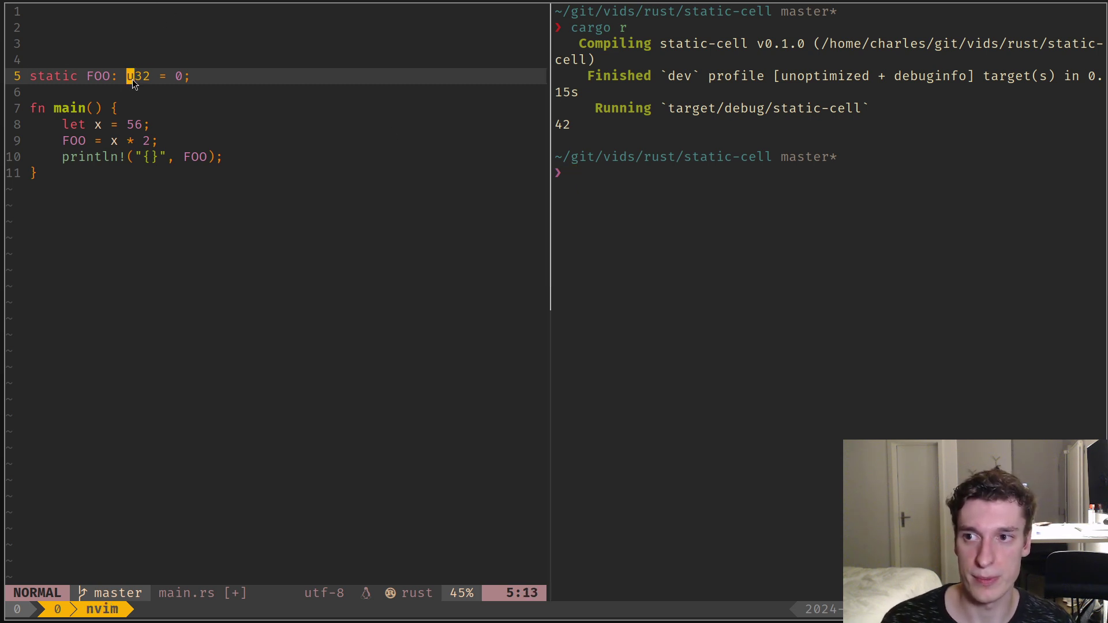
left_click_drag(133, 79, 153, 80)
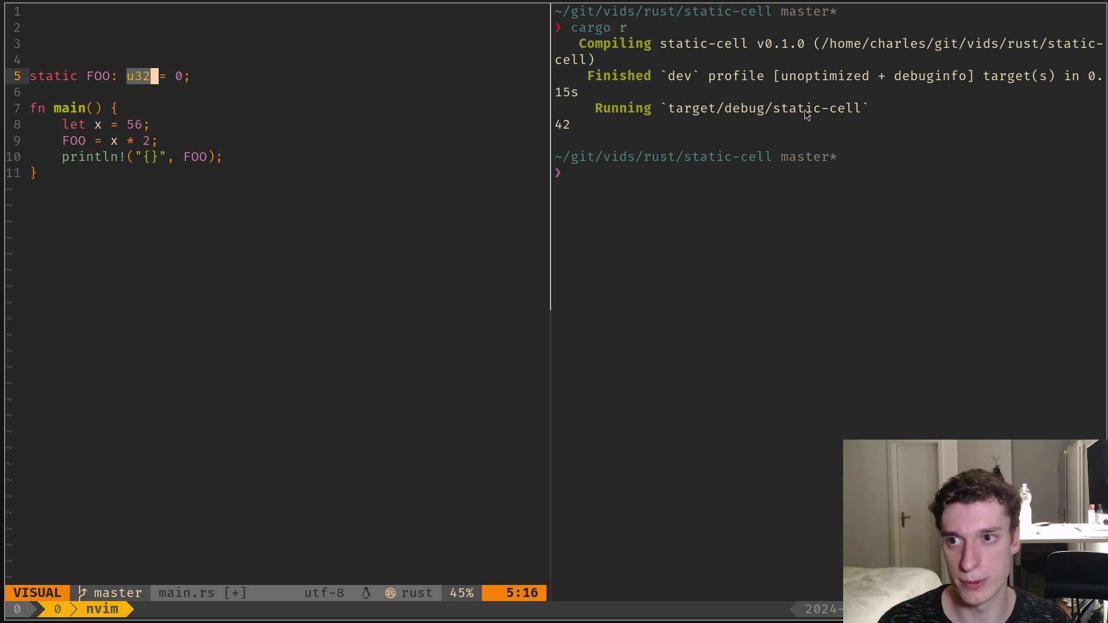
left_click(230, 93)
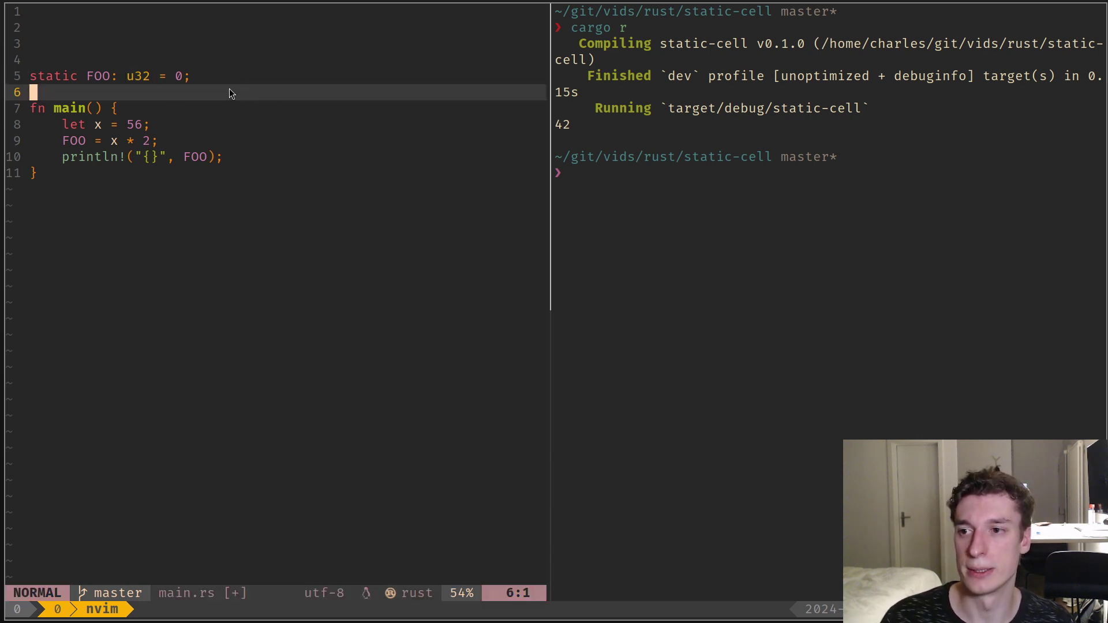
left_click(131, 77)
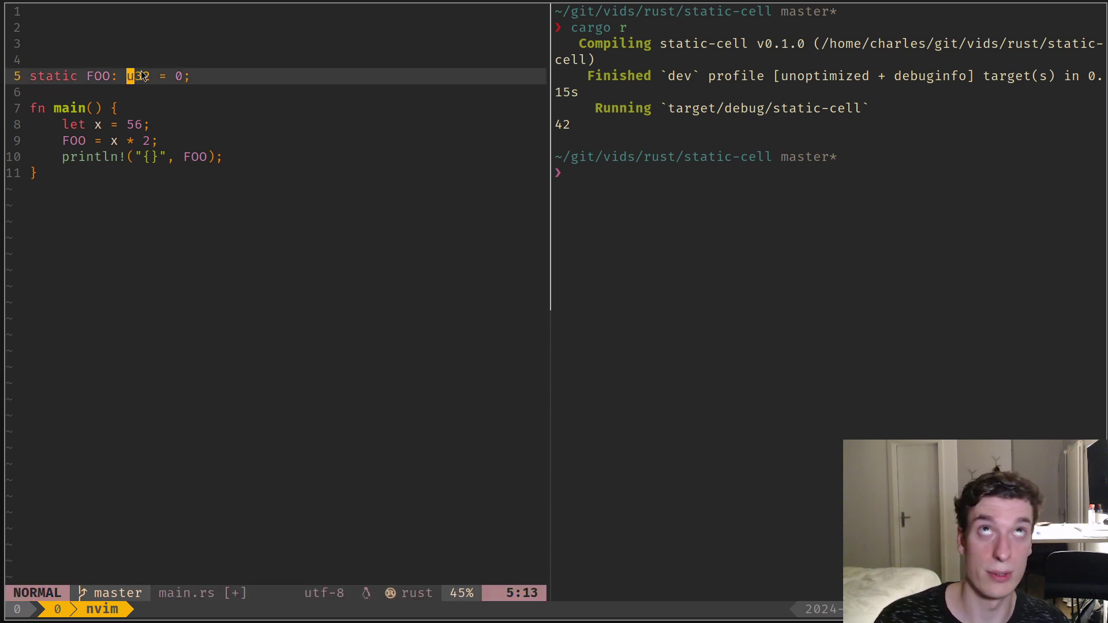
left_click(177, 81)
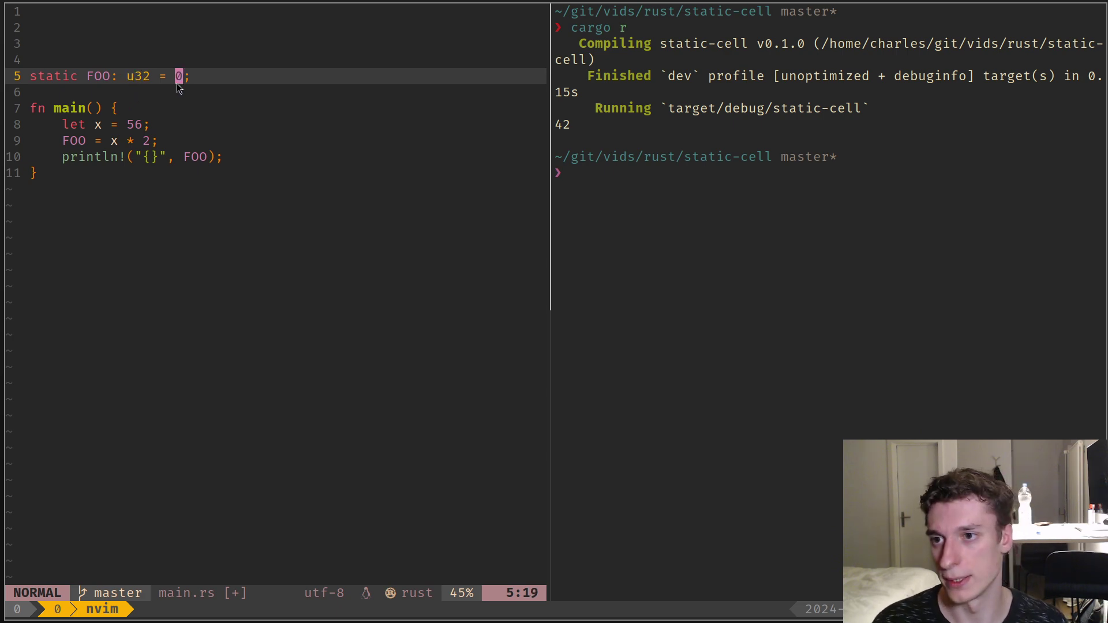
left_click_drag(186, 147, 65, 126)
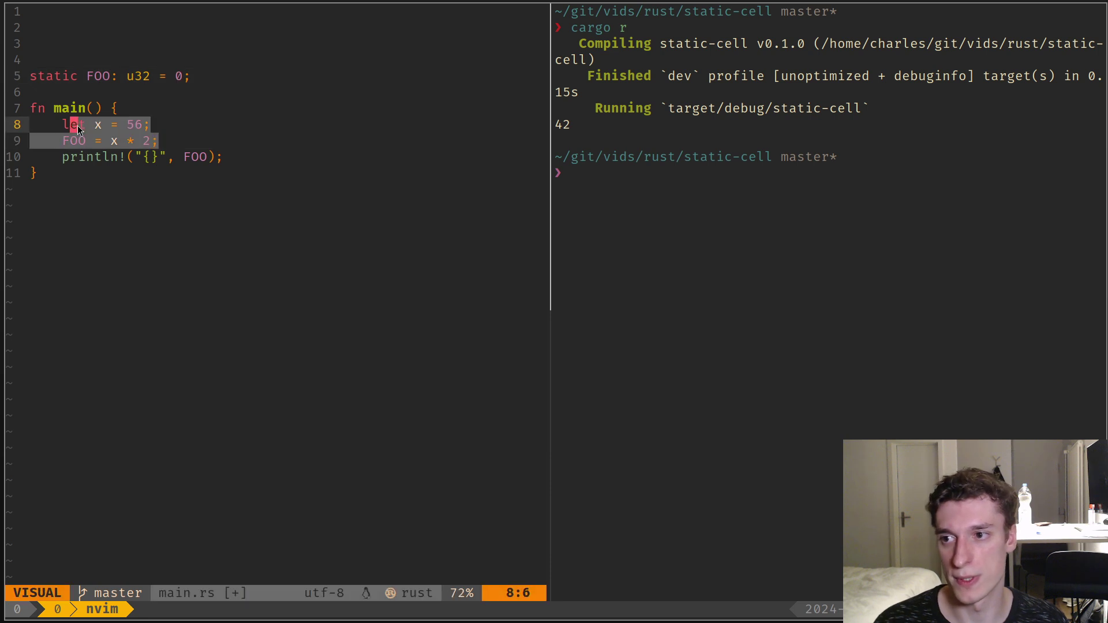
- Run cargo add static_cell in the shell, adding static_cell v2.1.0, and return to main.rs
left_click(727, 183)
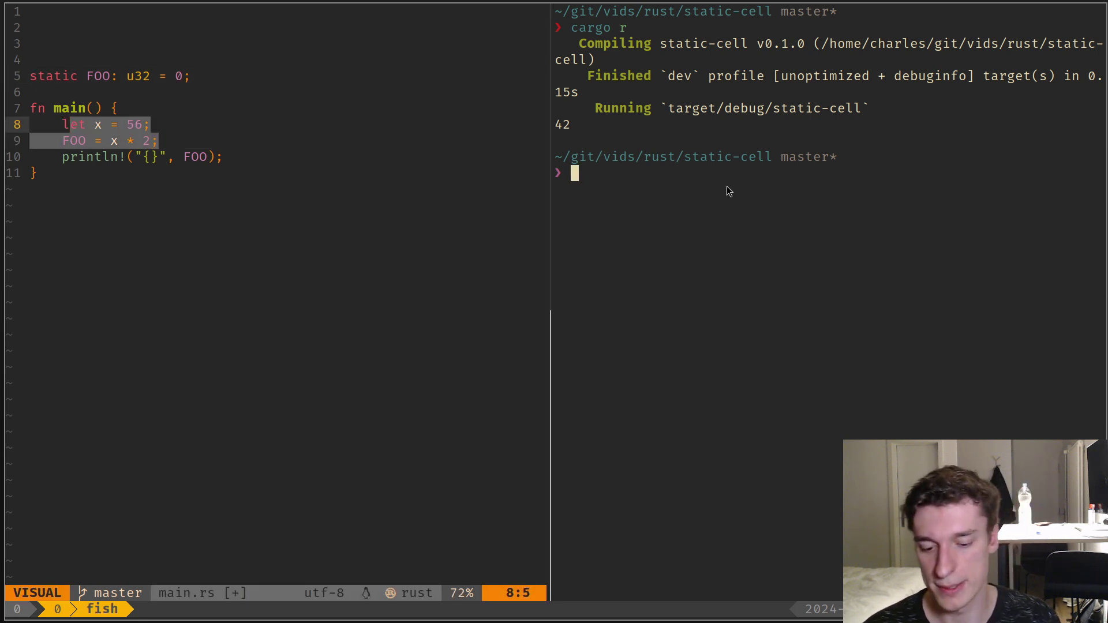
type("cargo add")
key("Right")
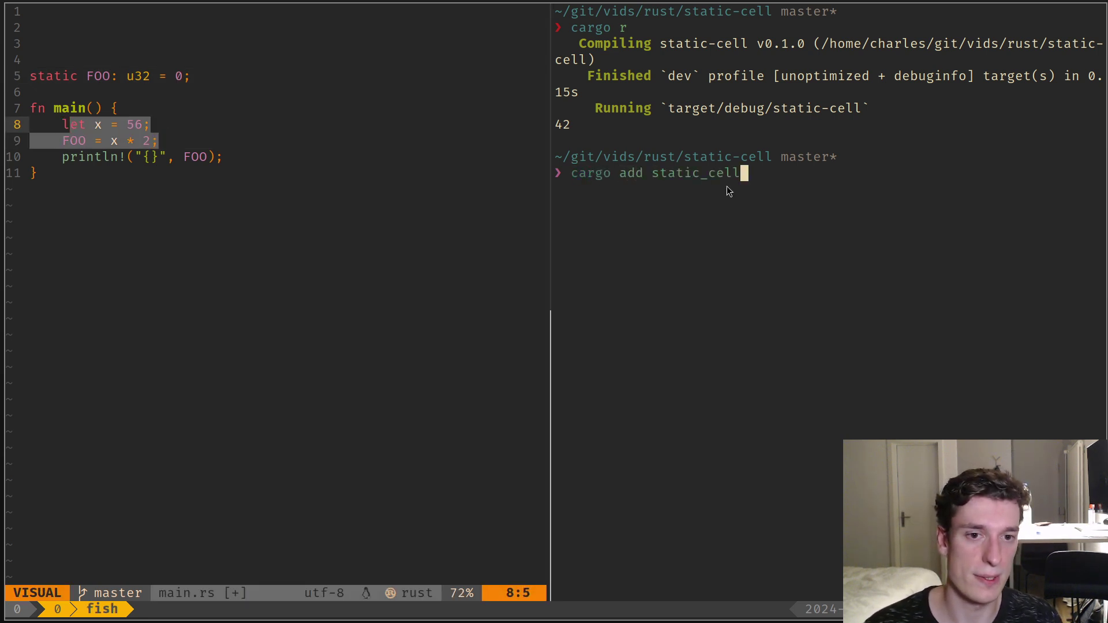
key("Return")
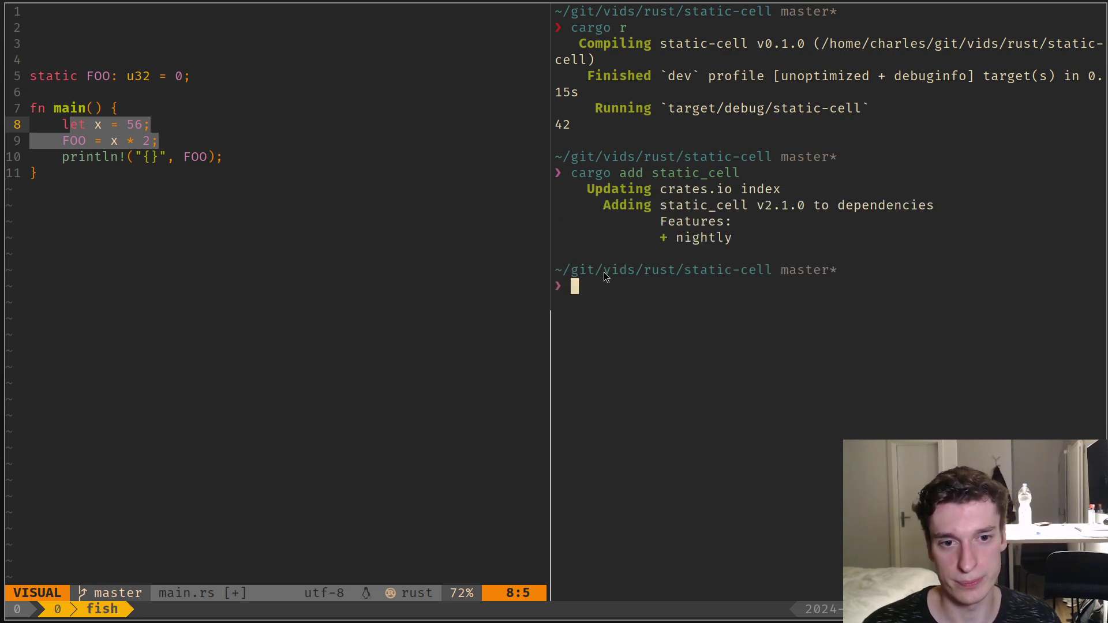
left_click(290, 126)
- Undo back to FOO = 42 and add use static_cell::StaticCell; at the top
key("k")
key("k")
key("k")
key("$")
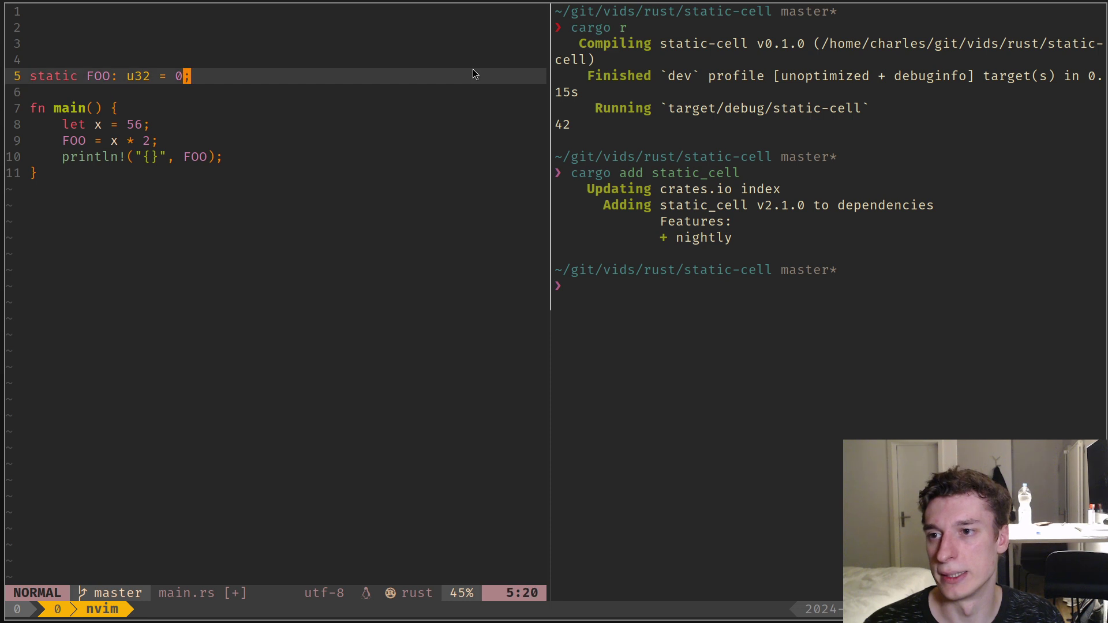
key("0")
key("w")
key("w")
key("w")
key("i")
key("Escape")
key("u")
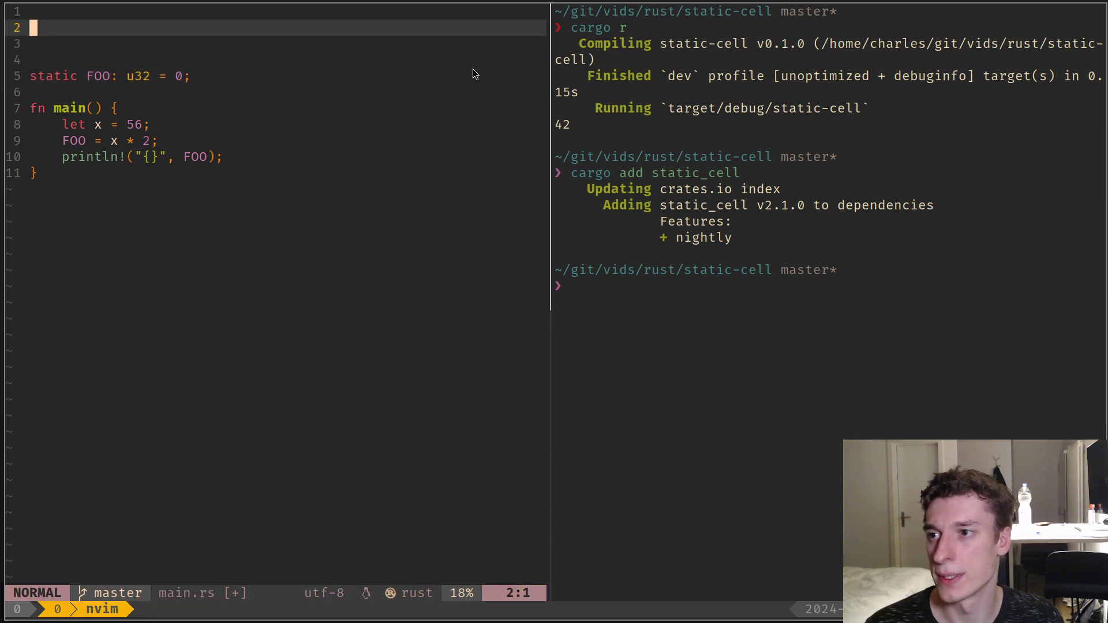
type("uu5kiuse")
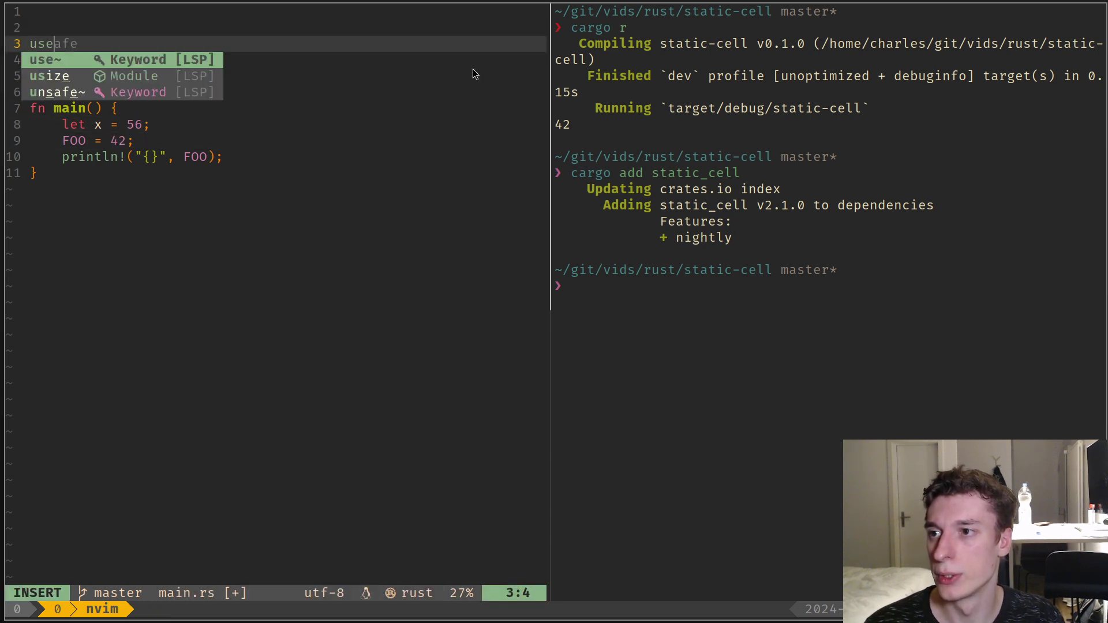
type(" static")
key("Return")
type("::S")
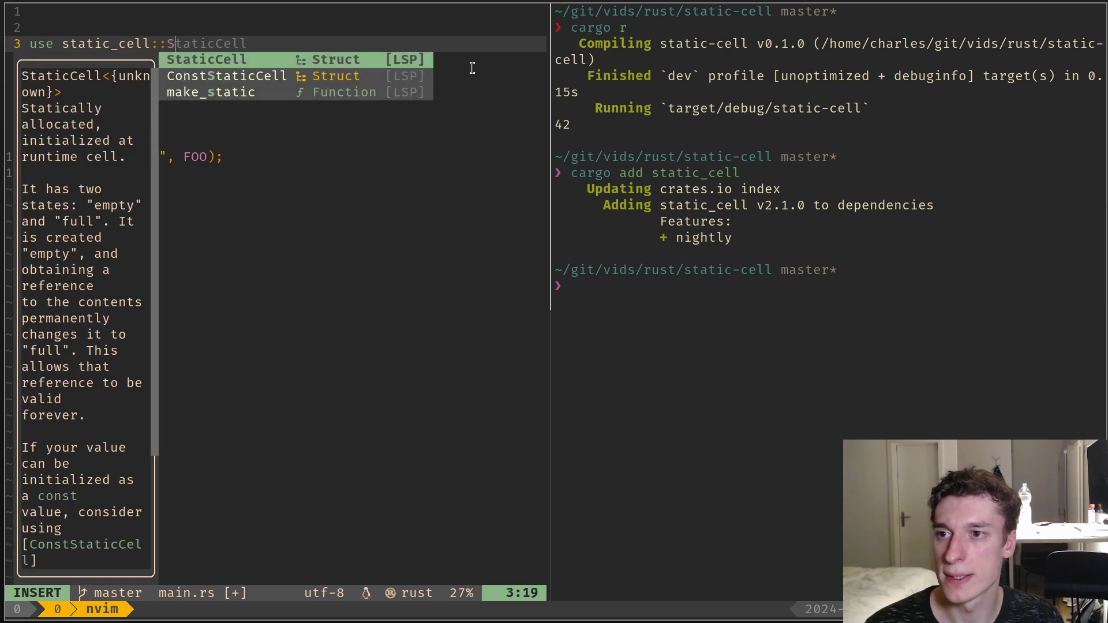
key("Return")
type(";")
key("Escape")
- Change FOO's type to StaticCell<u32>, removing the leftover duplicate u32
key("j")
key("j")
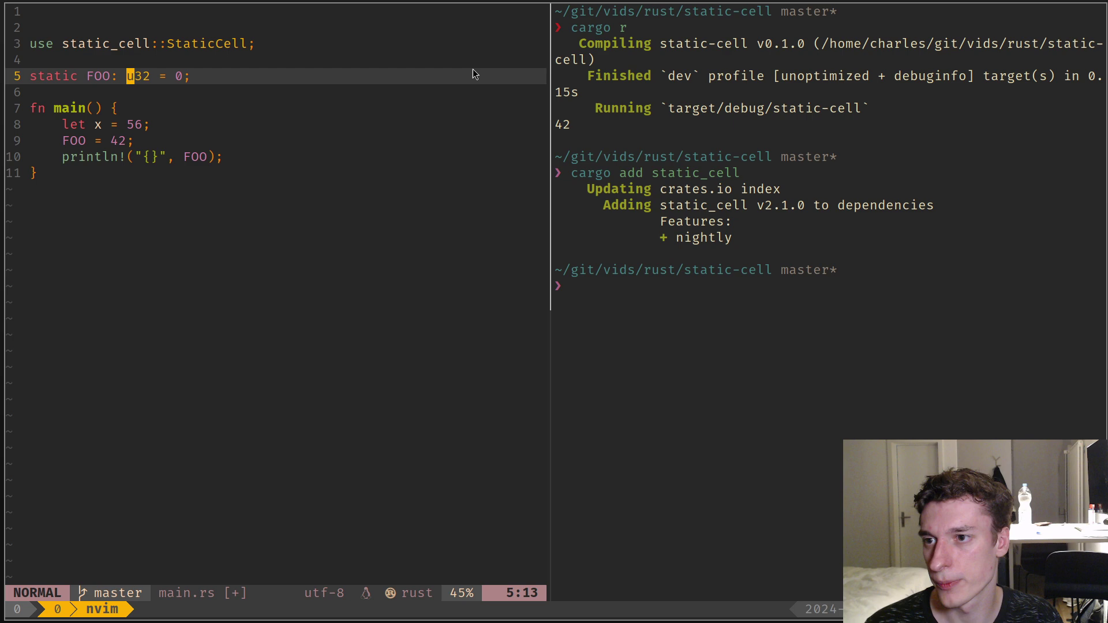
type("iStatic")
key("Return")
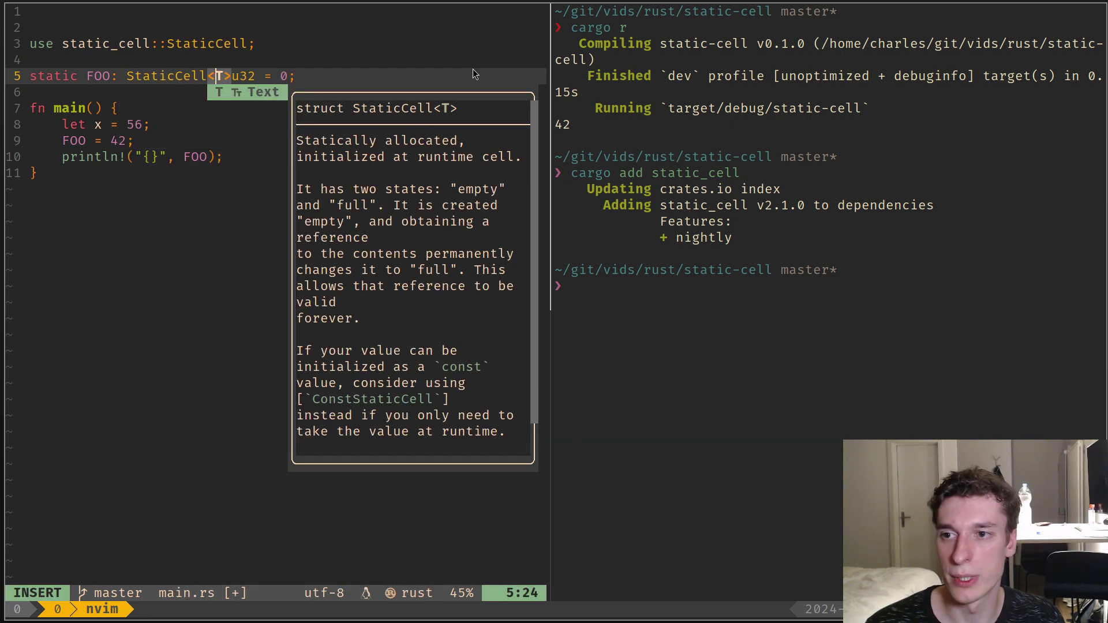
type("u32")
key("Escape")
key("d")
key("e")
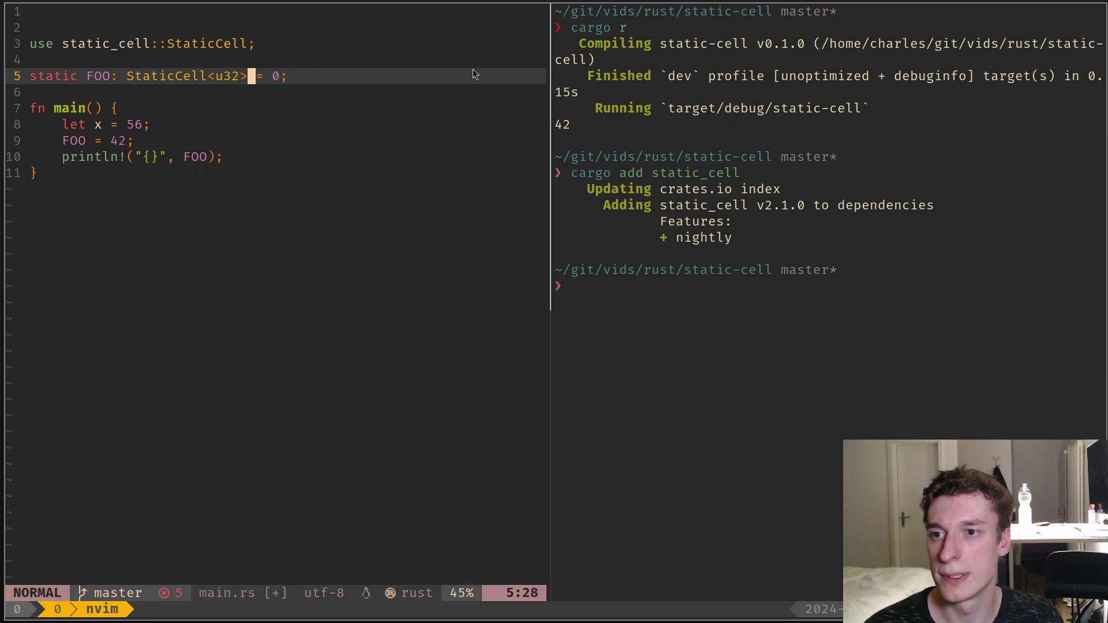
key("h")
key("h")
key("v")
key("b")
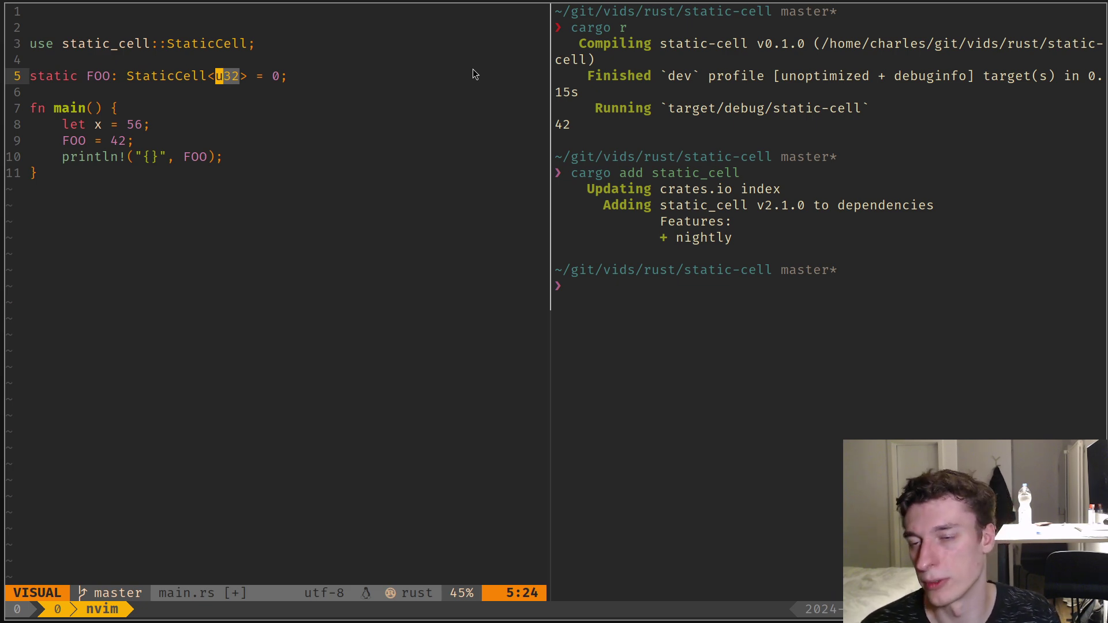
key("Escape")
- Replace the initial value 0 with StaticCell::new() and highlight the initializer
key("w")
key("w")
key("w")
key("a")
key("BackSpace")
type("Sta")
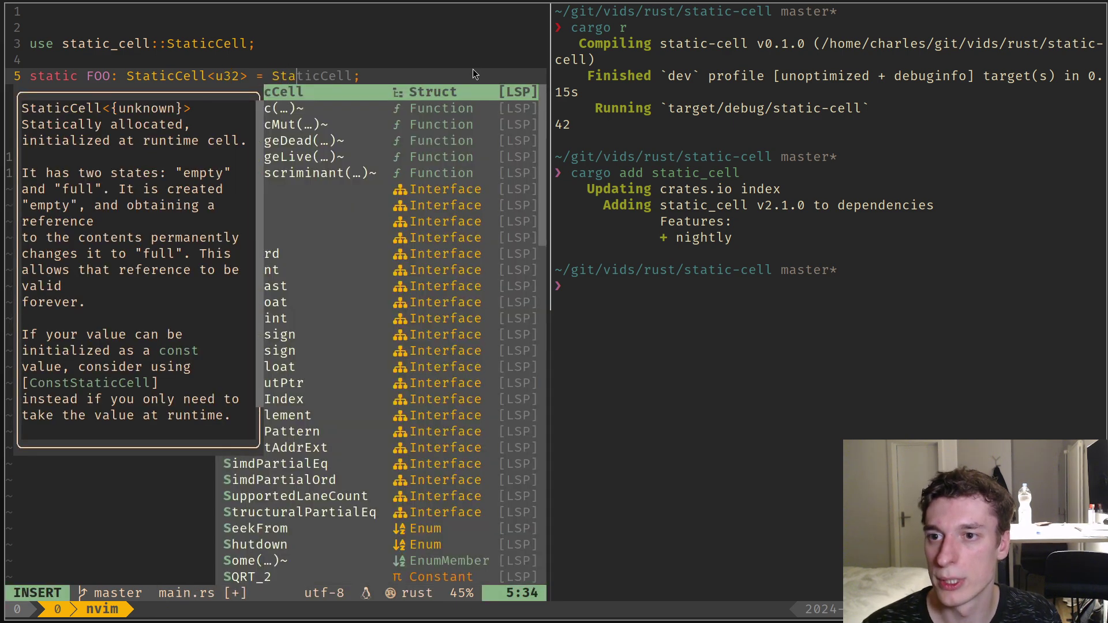
key("Return")
type("::ne")
key("Return")
key("Escape")
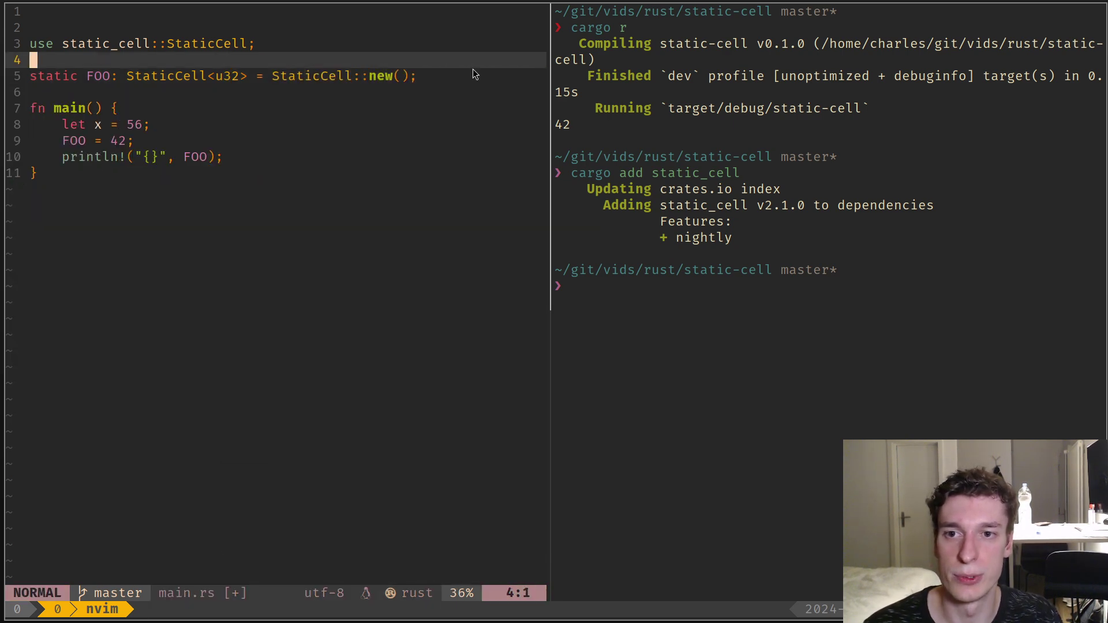
key("v")
key("b")
key("b")
key("b")
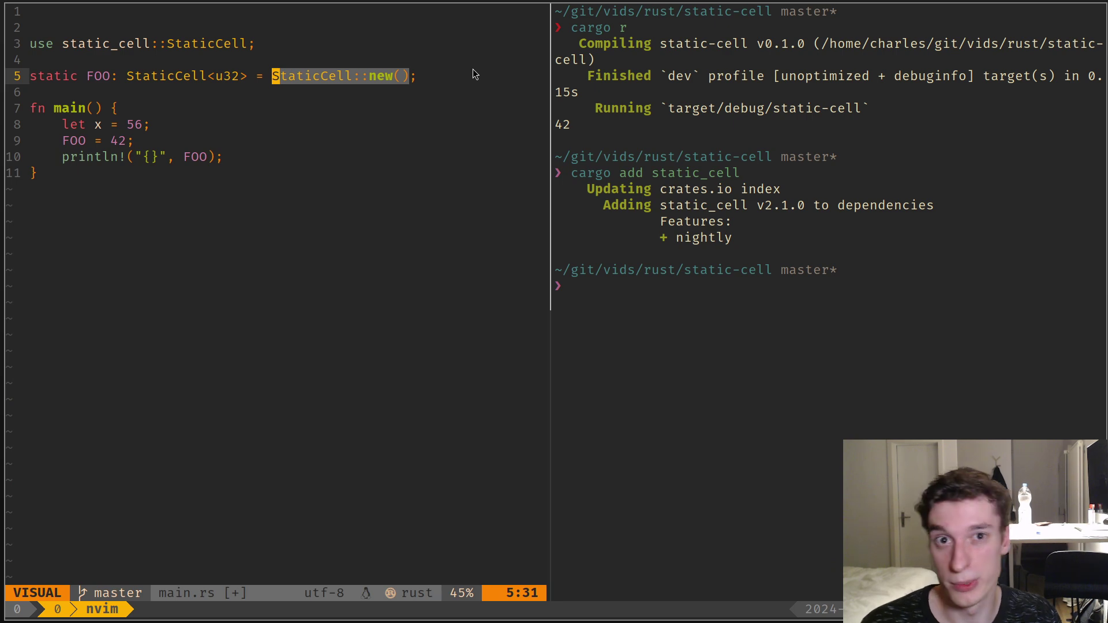
key("Escape")
key("0")
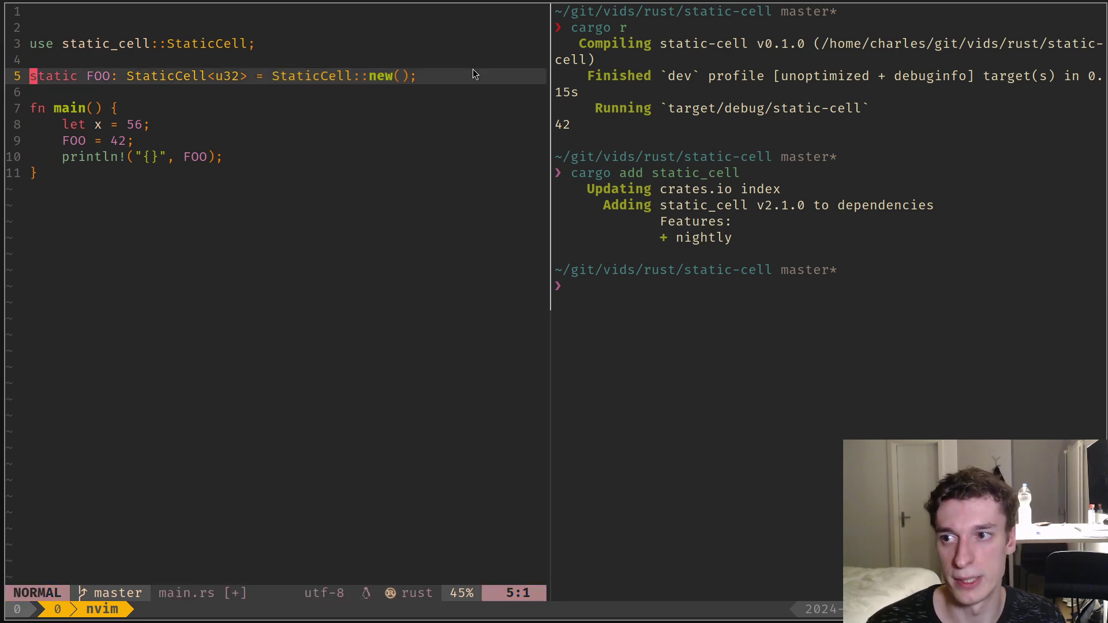
key("w")
- Replace the old FOO lines with let foo = FOO.init(32) and make println print foo
key("j")
key("j")
key("j")
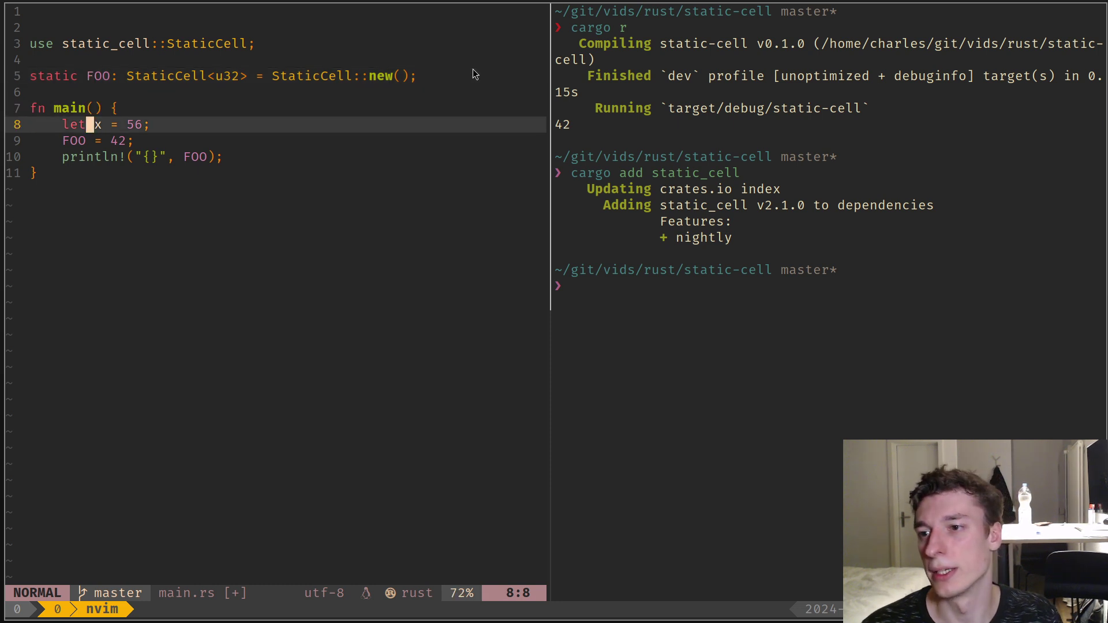
key("d")
key("d")
key("k")
key("o")
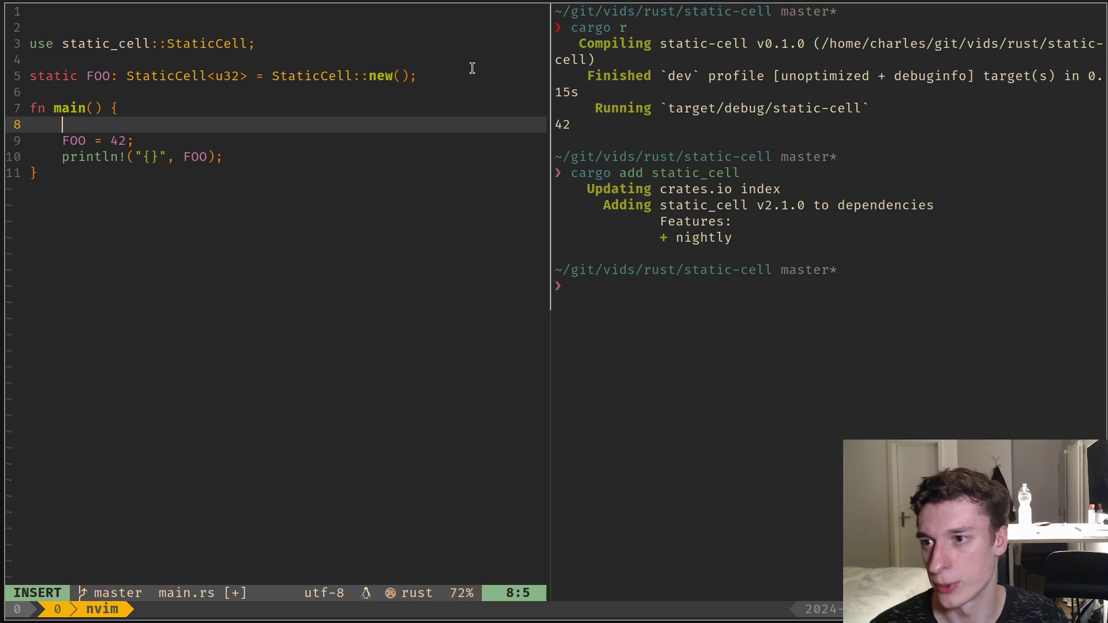
type("let foo = ")
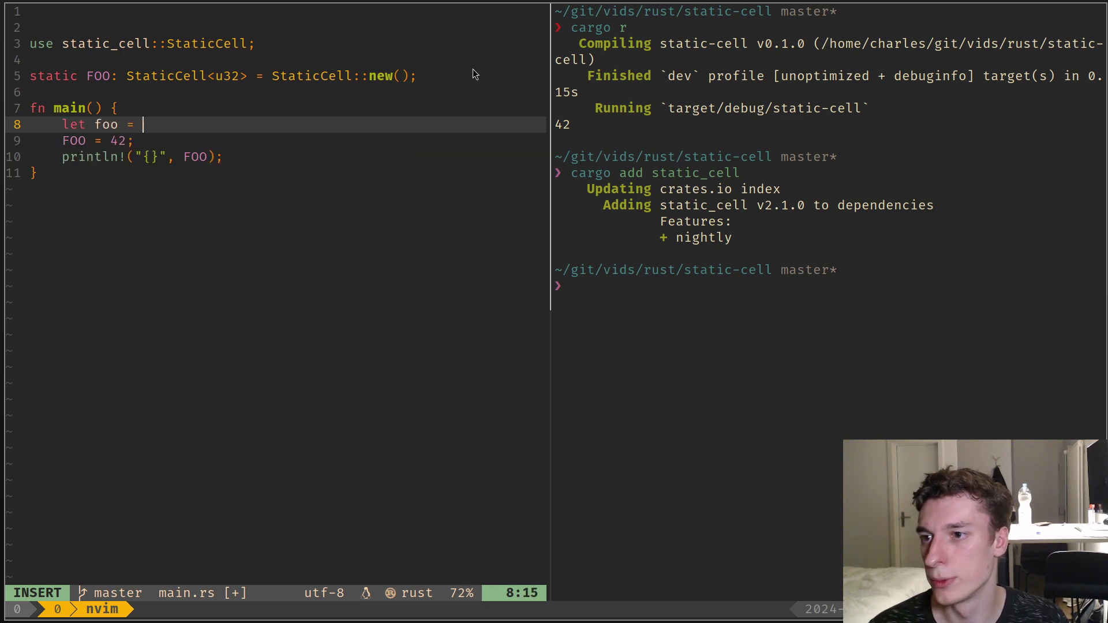
type("FOO.init")
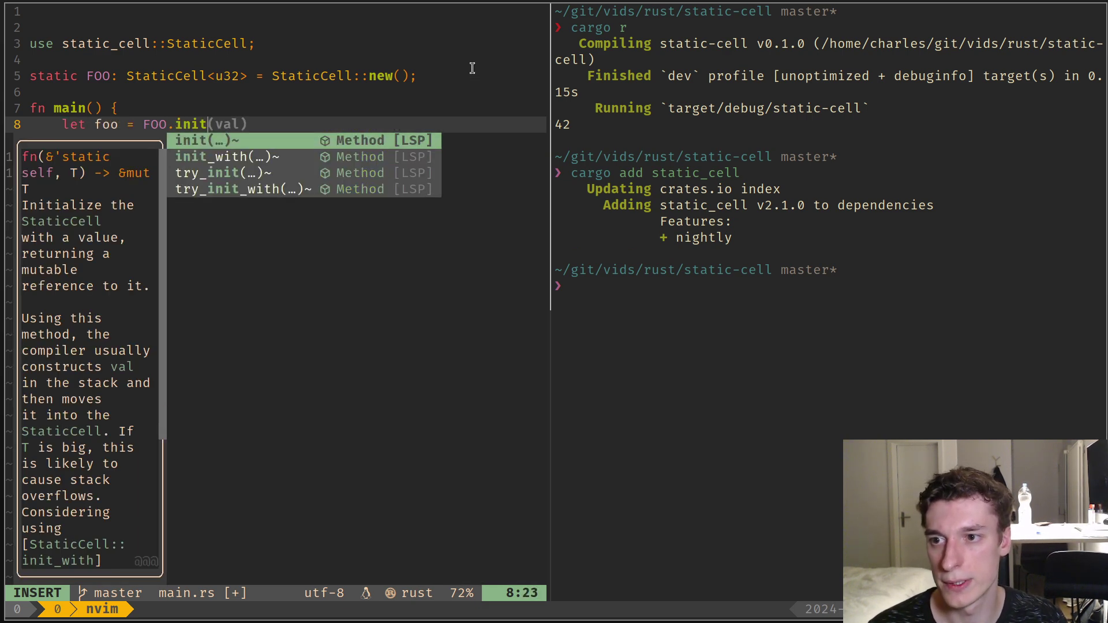
type("(32);")
key("Escape")
key("j")
key("d")
key("d")
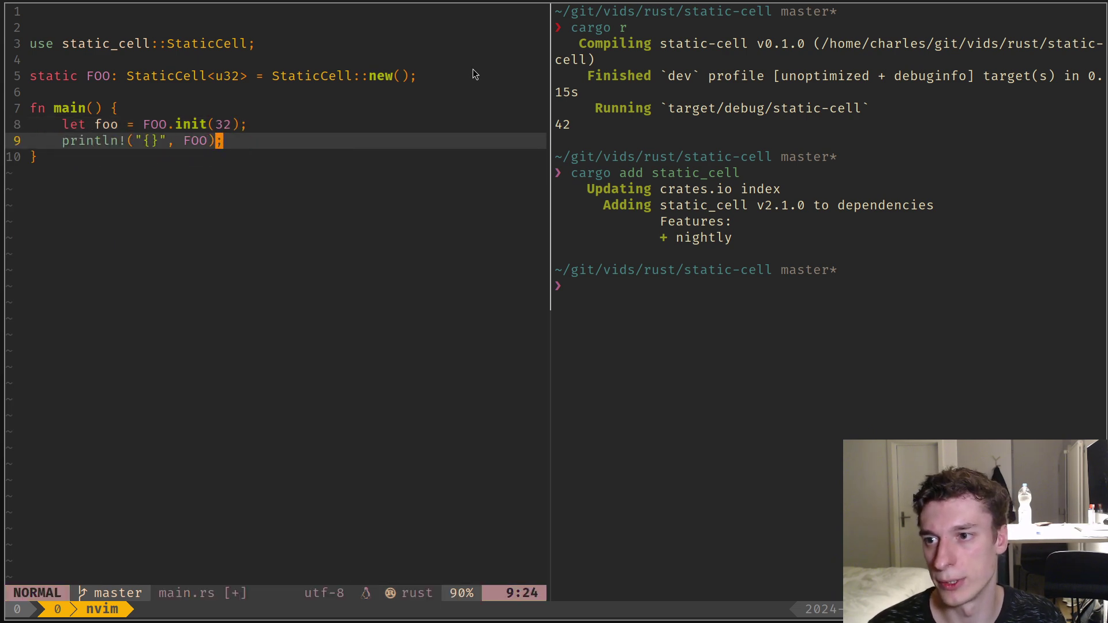
type("hbcwfoo")
key("Escape")
- Show init's docs with K and highlight its return type, the u32 declaration and the init call
key("k")
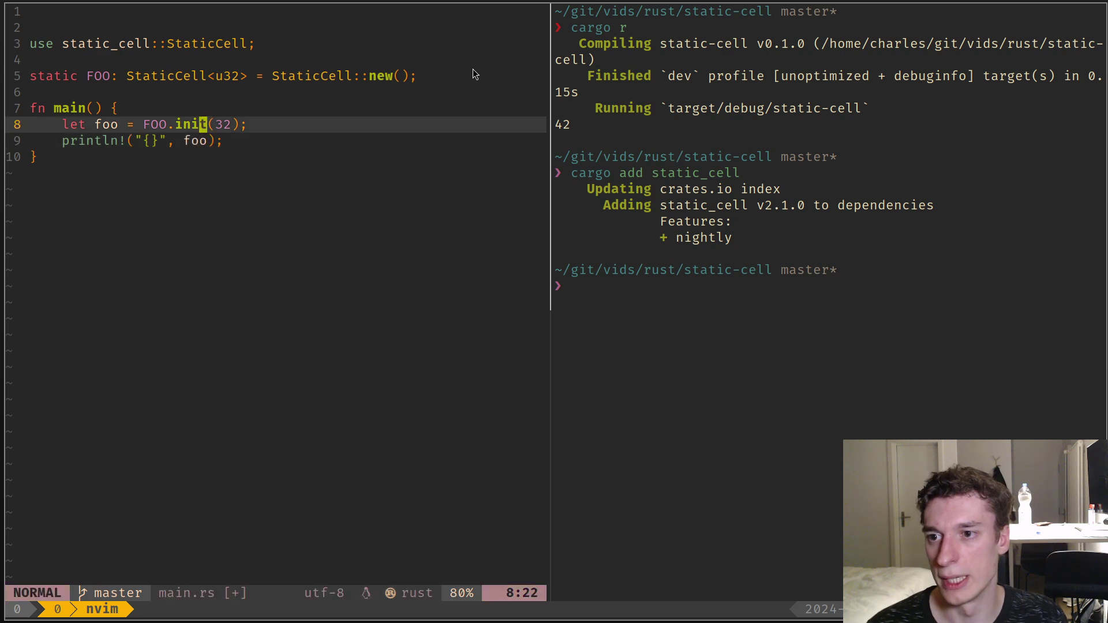
key("K")
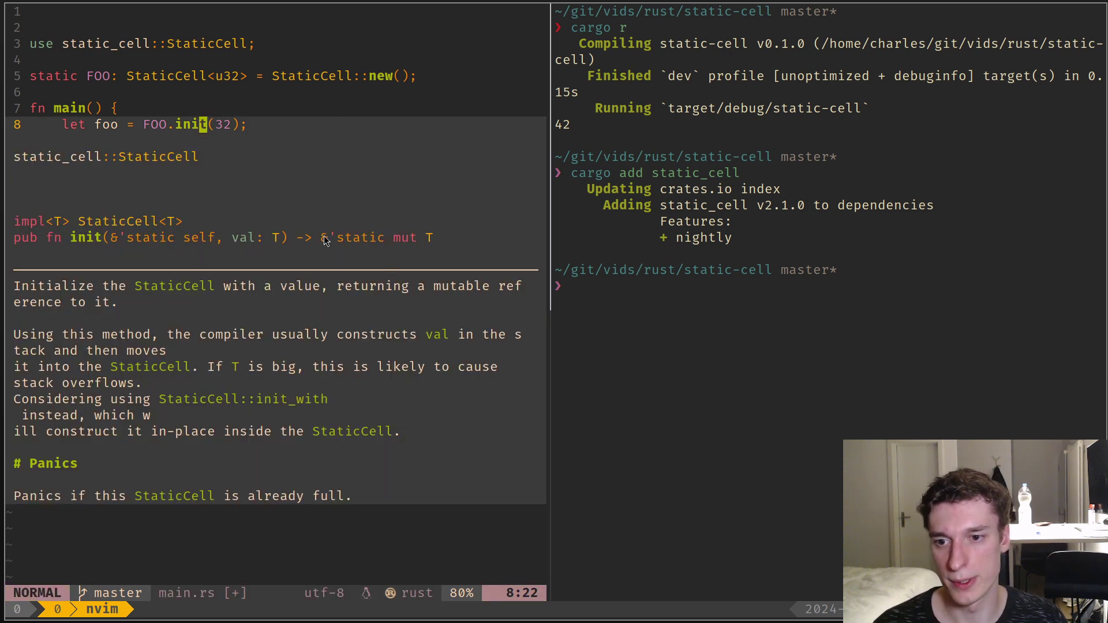
left_click_drag(326, 240, 443, 236)
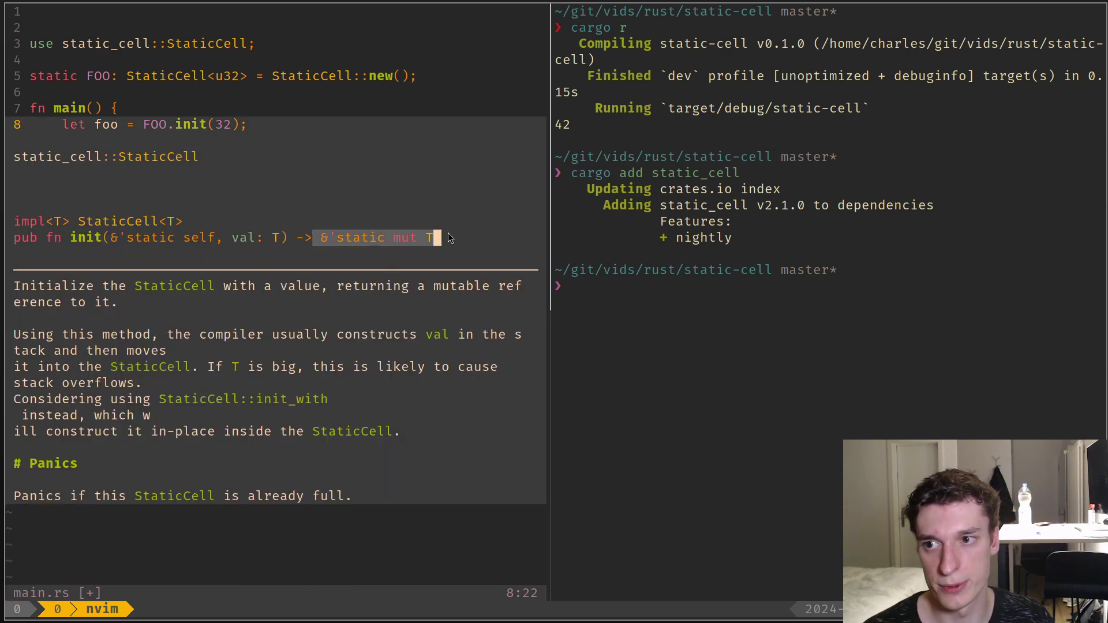
left_click_drag(222, 77, 234, 78)
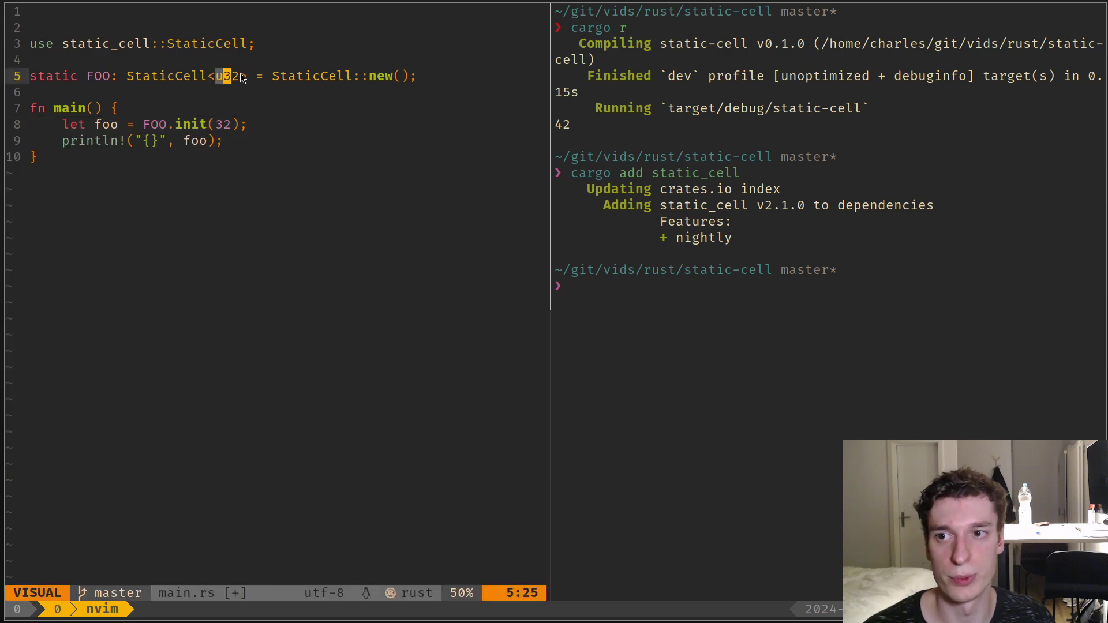
left_click(196, 126)
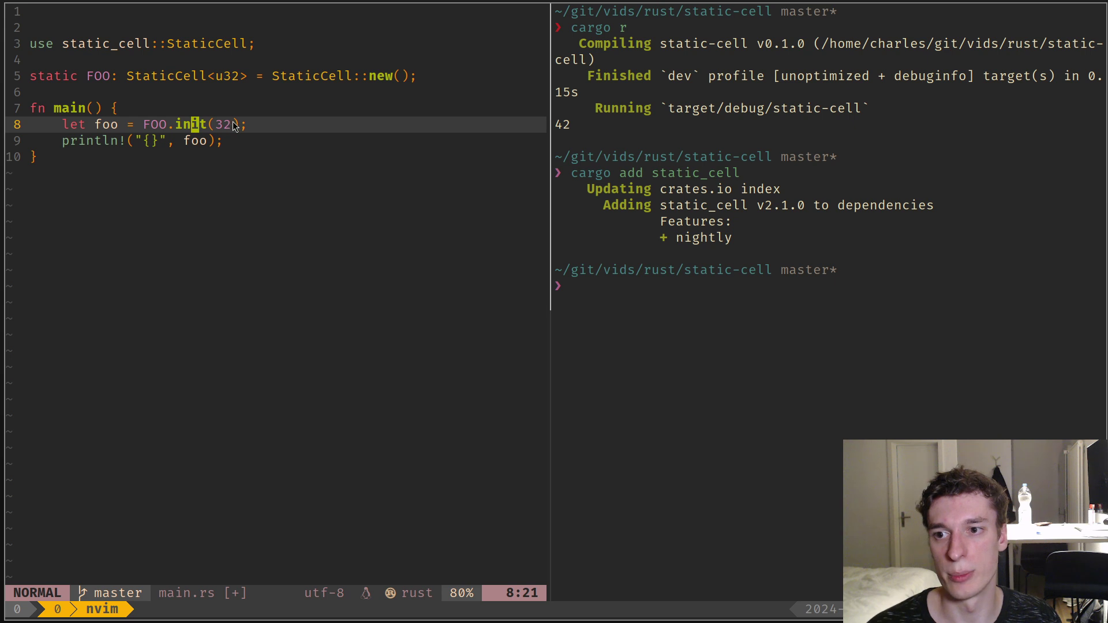
left_click_drag(246, 126, 166, 122)
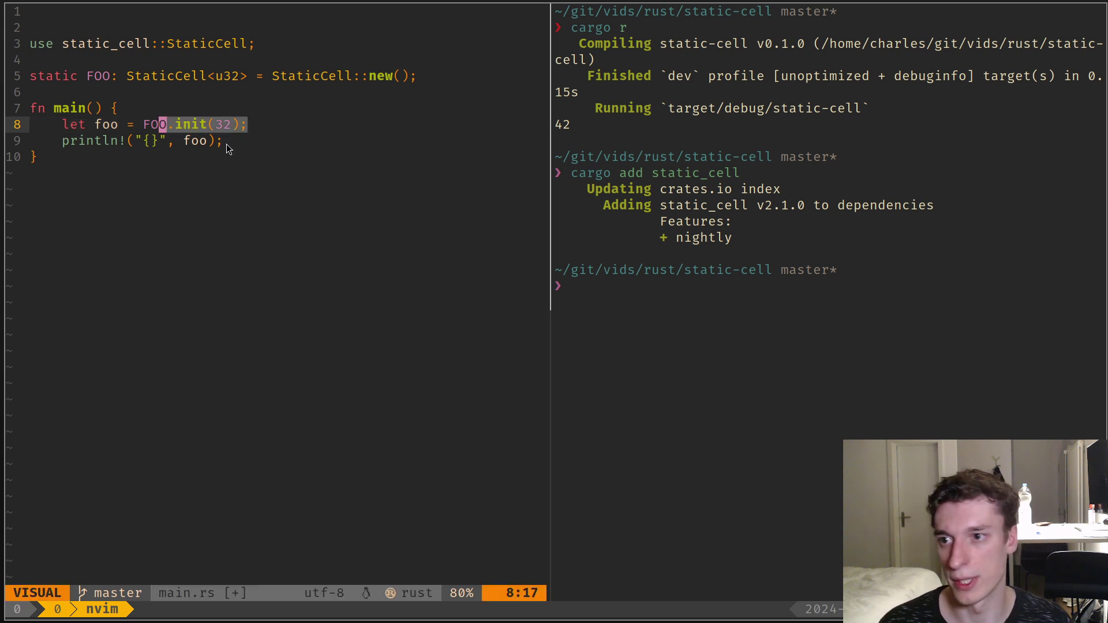
left_click(187, 143)
type(":w")
- Save main.rs, rerun cargo r in the terminal pane printing 32, and return to the editor
key("Return")
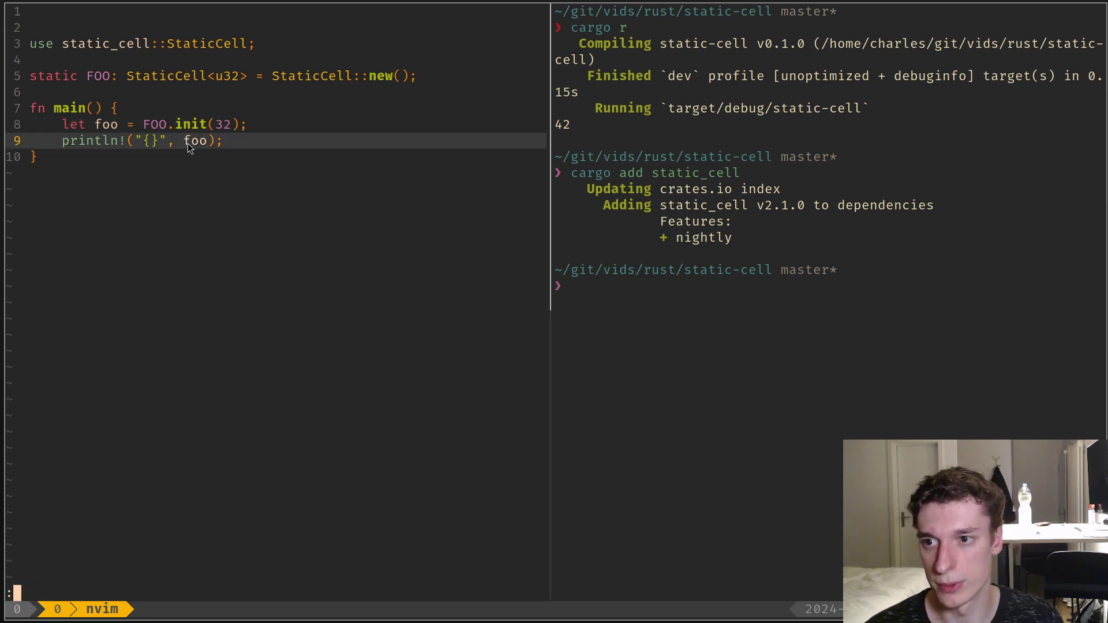
key("ctrl+l")
key("Up")
key("Up")
key("ctrl+l")
key("Return")
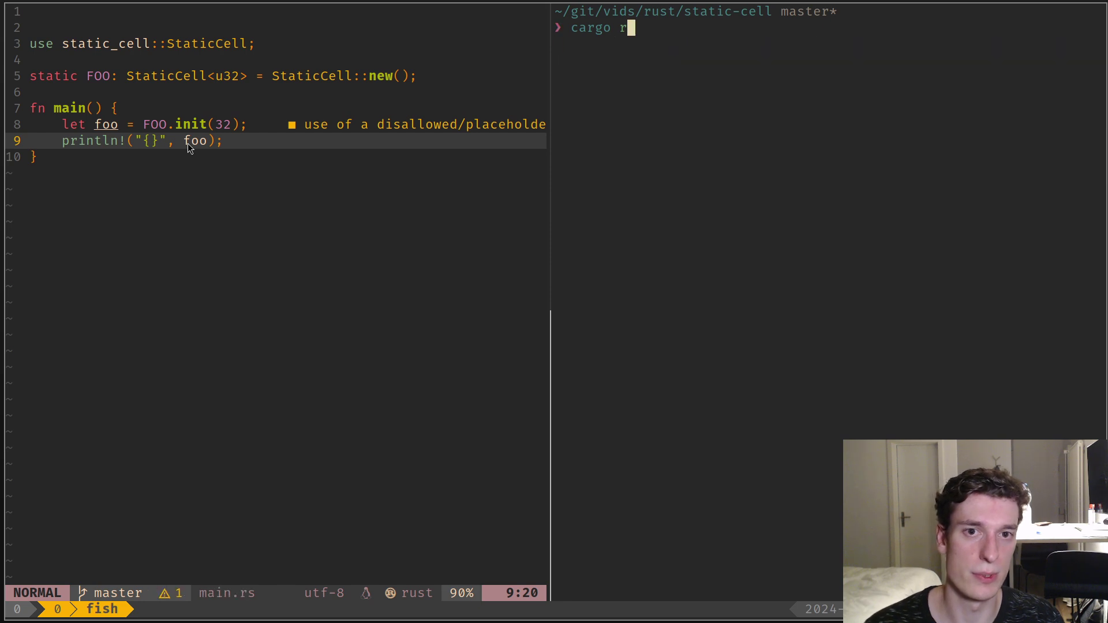
left_click_drag(584, 132, 557, 127)
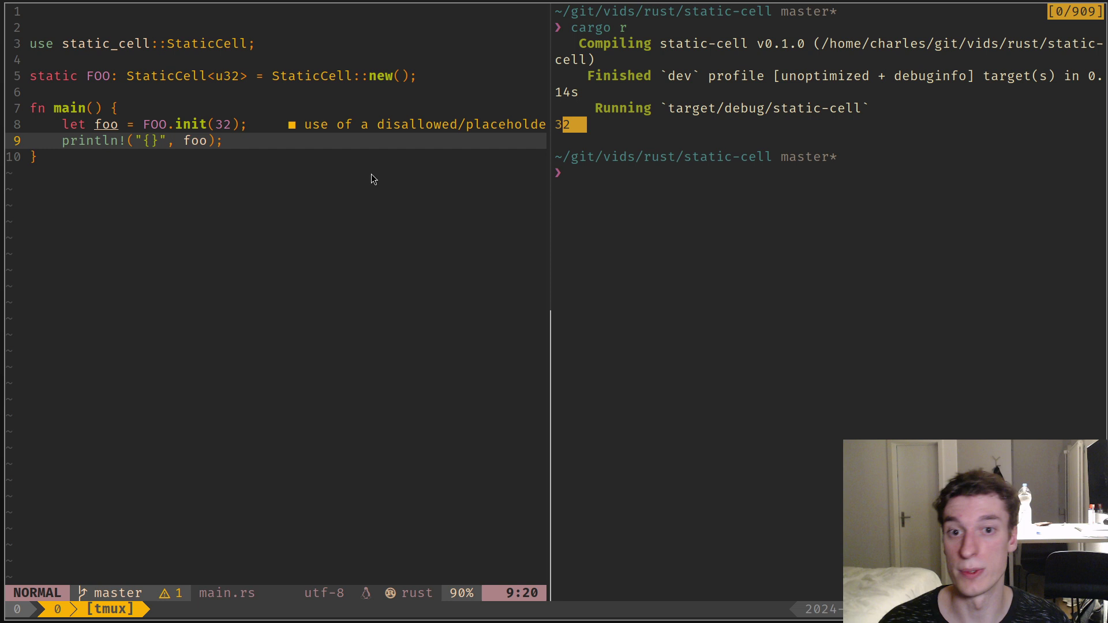
left_click(216, 127)
left_click(187, 76)
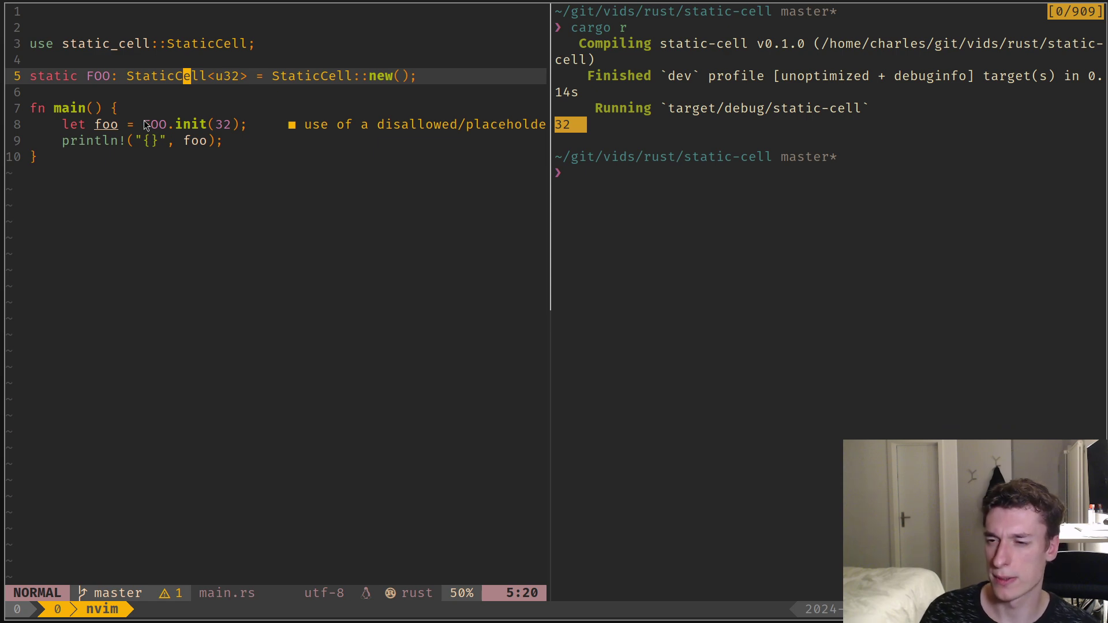
- Add *foo = 42; right after the init call and save main.rs
left_click_drag(136, 127, 257, 127)
left_click(264, 123)
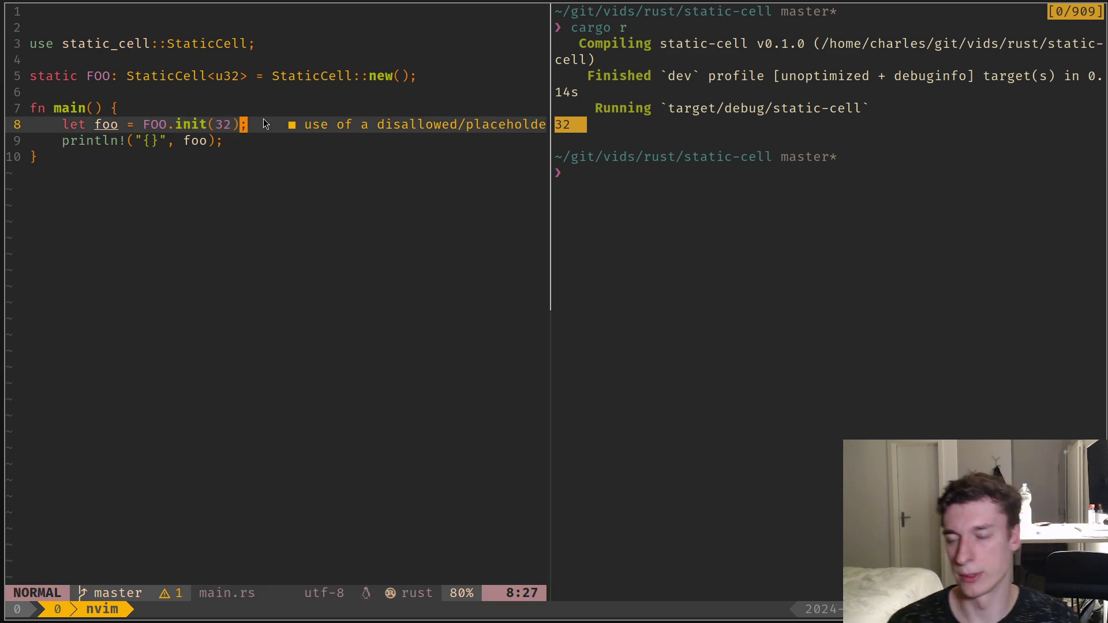
type("*foo")
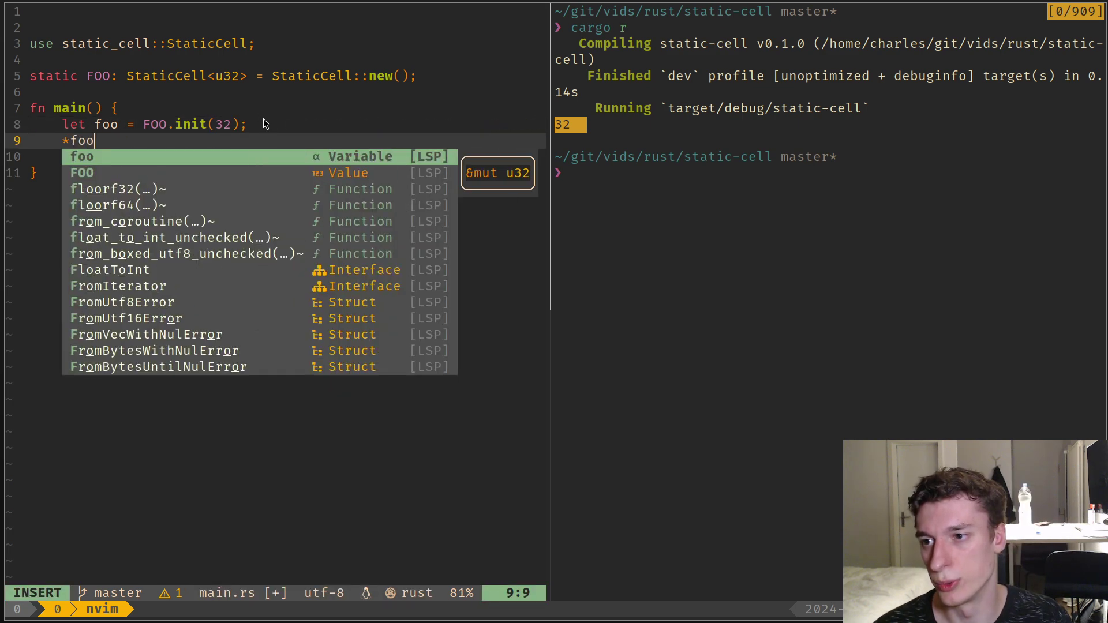
type("*foo 42;")
key("Escape")
type(":w")
key("Return")
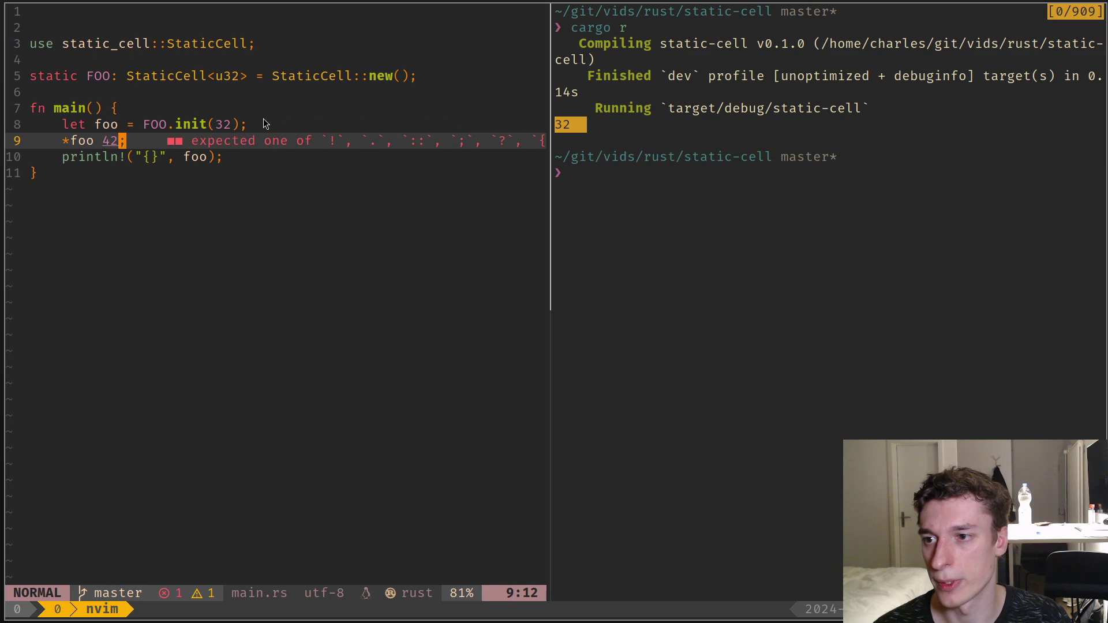
type("bi")
type("=")
key("Escape")
type(":w")
key("Return")
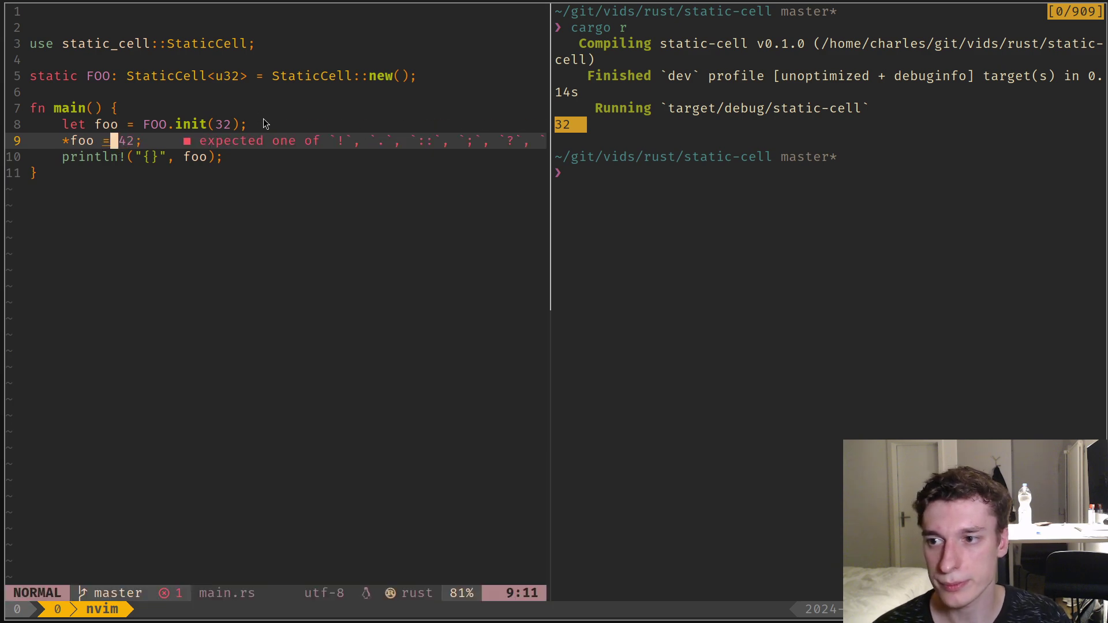
- Rerun cargo r in the terminal pane, highlight the output ending in 42, and return to the editor
key("ctrl+l")
type("qcargo r")
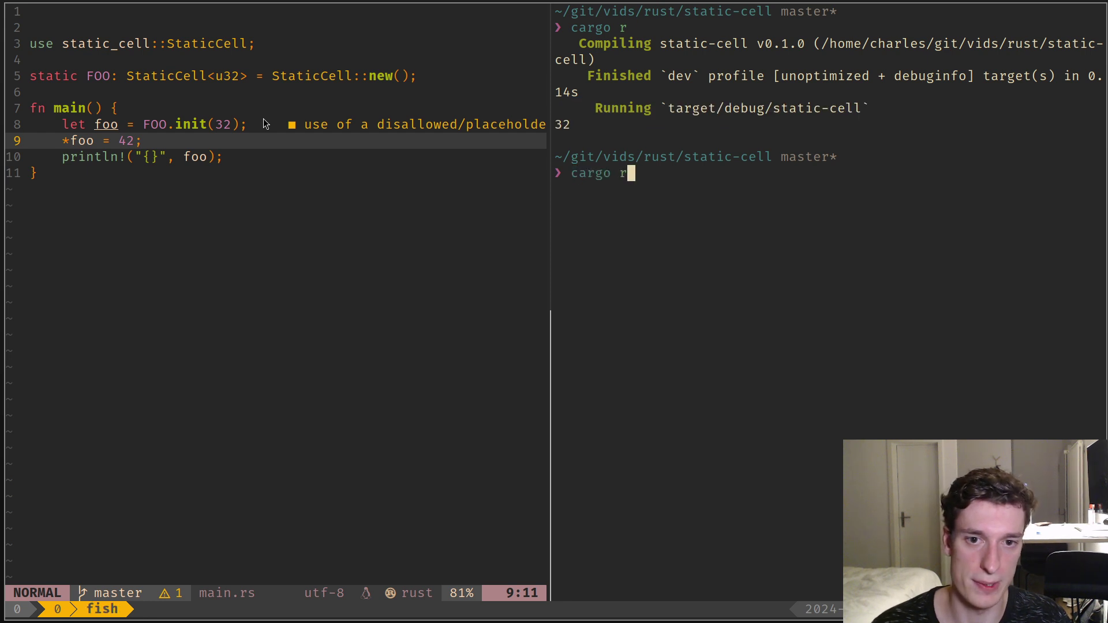
key("Return")
left_click_drag(597, 124, 569, 75)
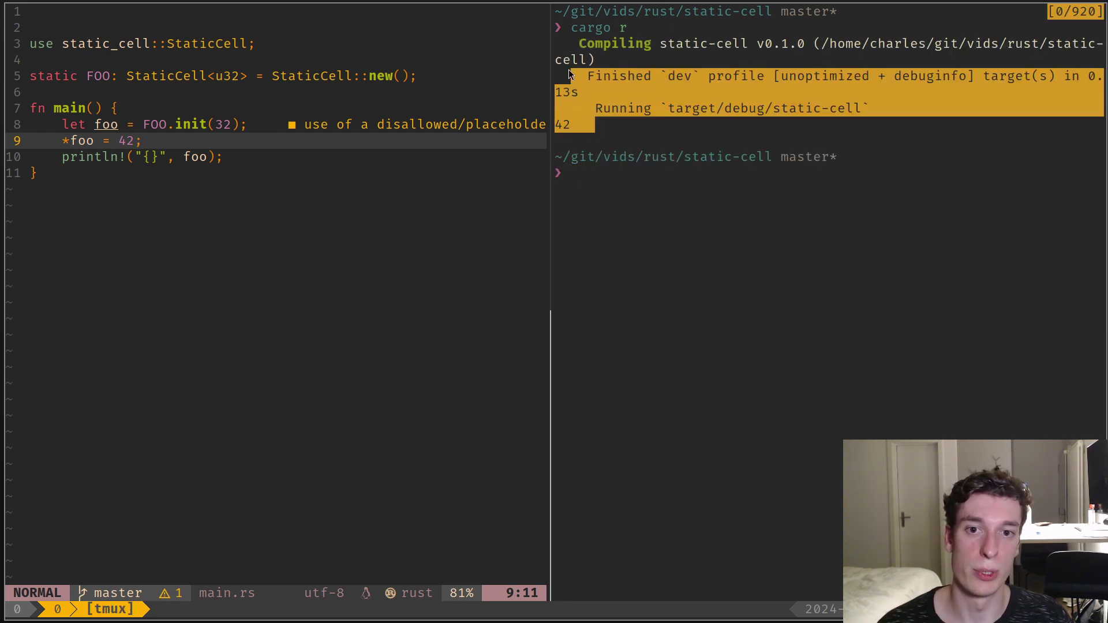
left_click(567, 128)
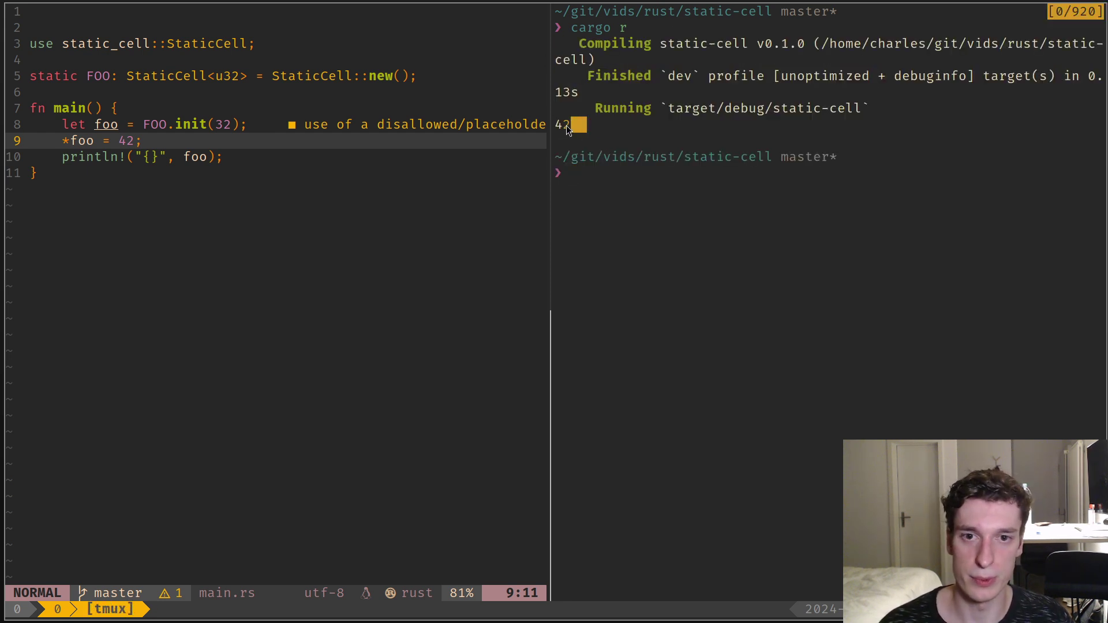
left_click(202, 156)
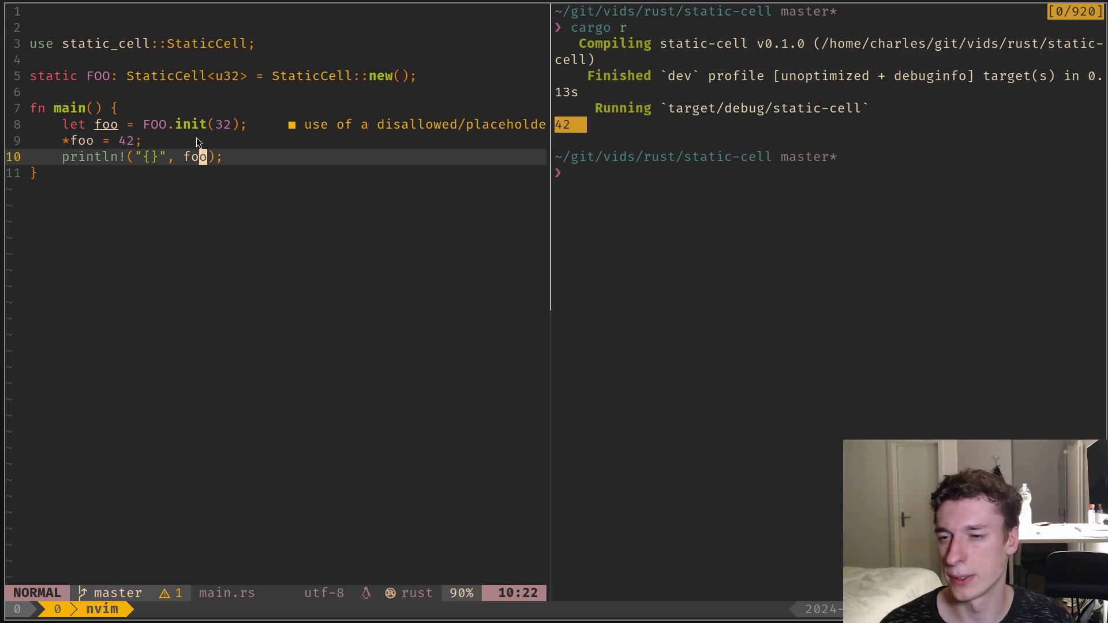
- Duplicate the FOO.init(32) line with yyp, briefly toggling a comment on the first copy
key("k")
key("k")
key("y")
key("y")
key("p")
key("w")
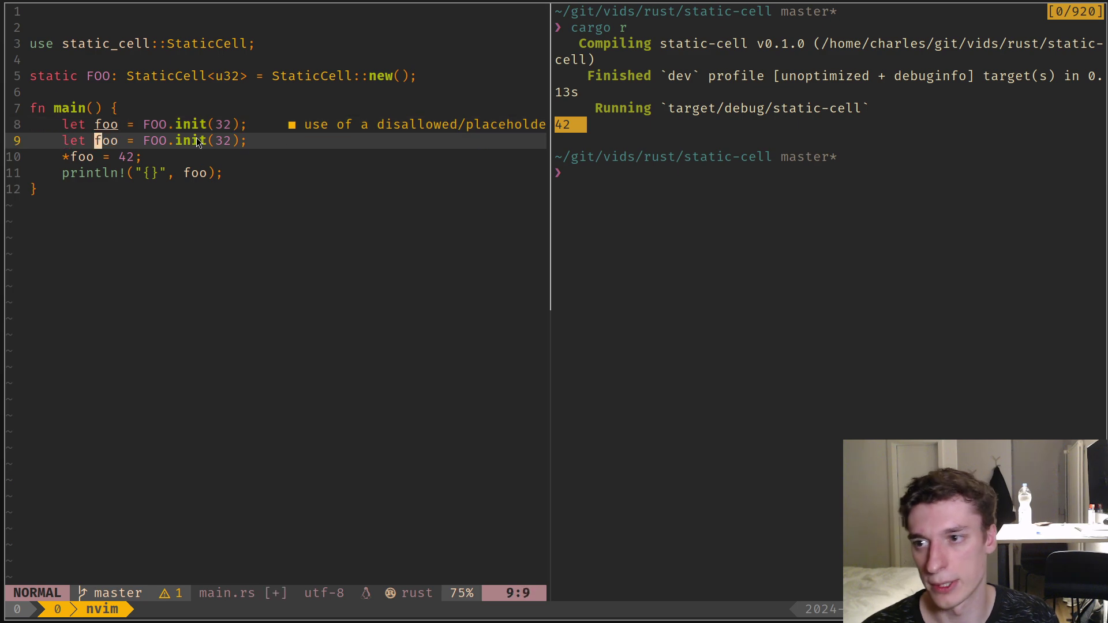
key("k")
key("g")
key("c")
key("c")
key("j")
key("w")
key("w")
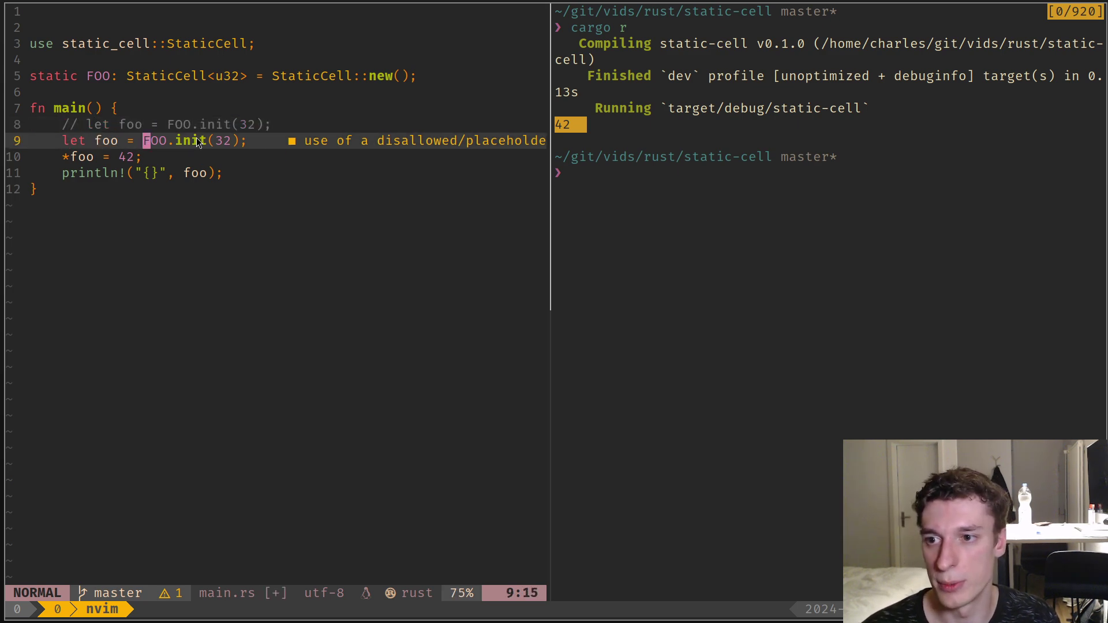
key("k")
key("g")
key("c")
key("c")
- Rename the first binding to _ so main.rs calls FOO.init twice
key("j")
key("k")
key("asciicircum")
type("wciw")
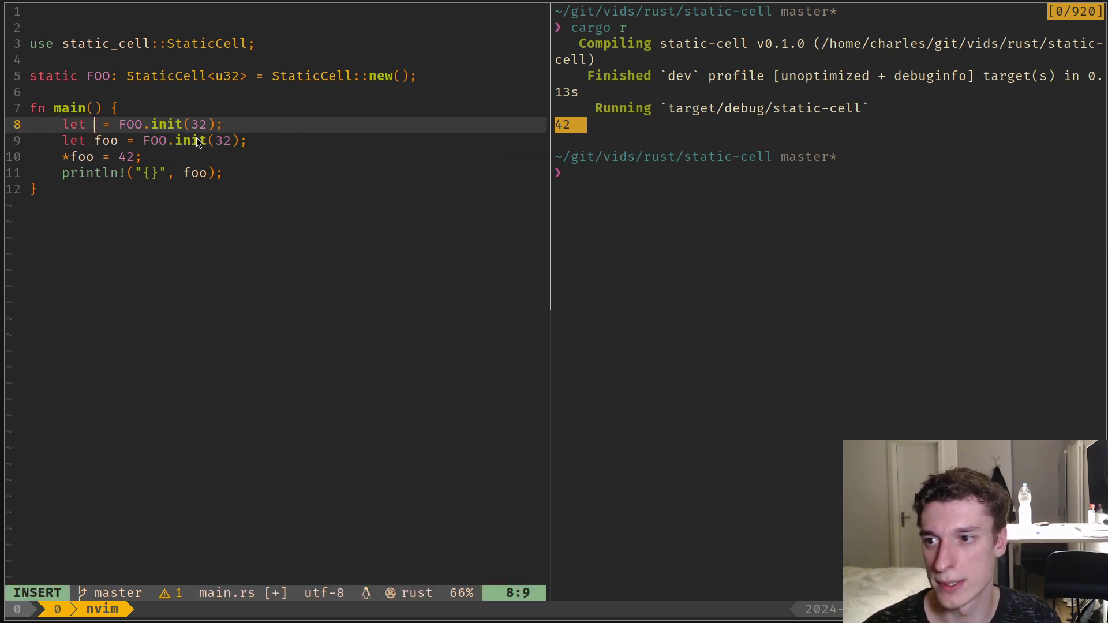
type("_")
key("Escape")
- Run cargo r and highlight the panic that StaticCell can't be initialized twice
key("ctrl+l")
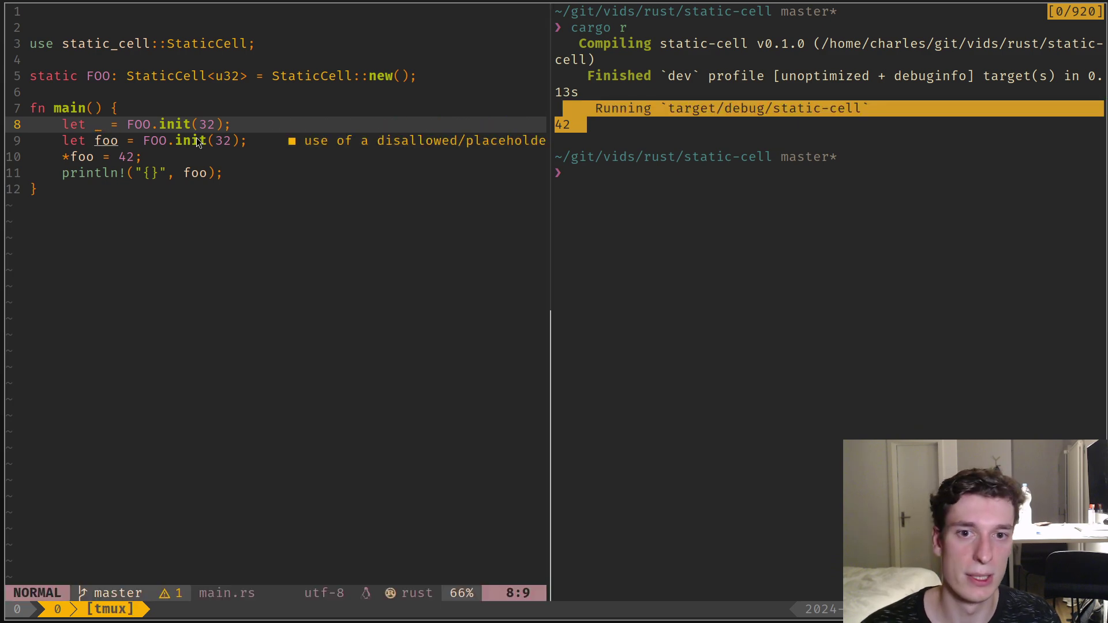
key("q")
key("Up")
key("ctrl+l")
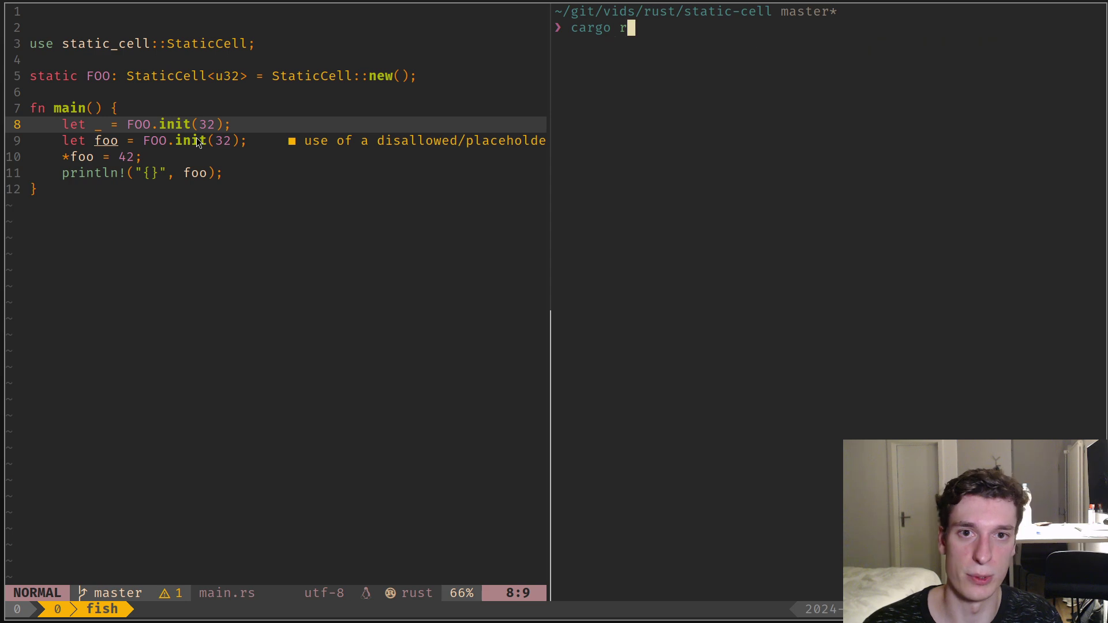
key("Return")
left_click_drag(675, 207, 558, 175)
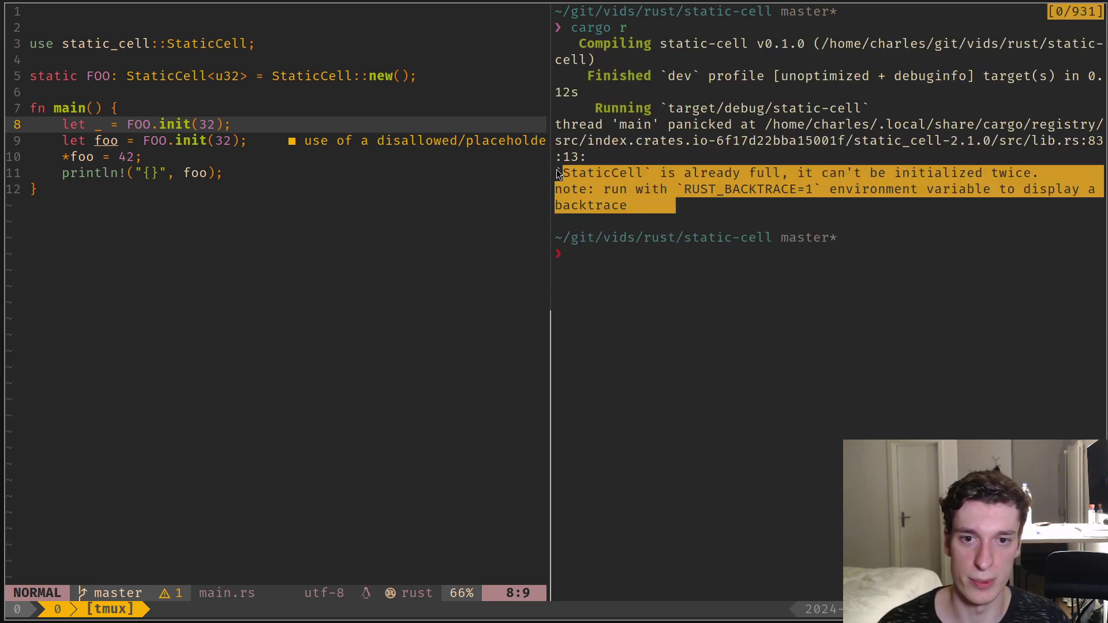
key("y")
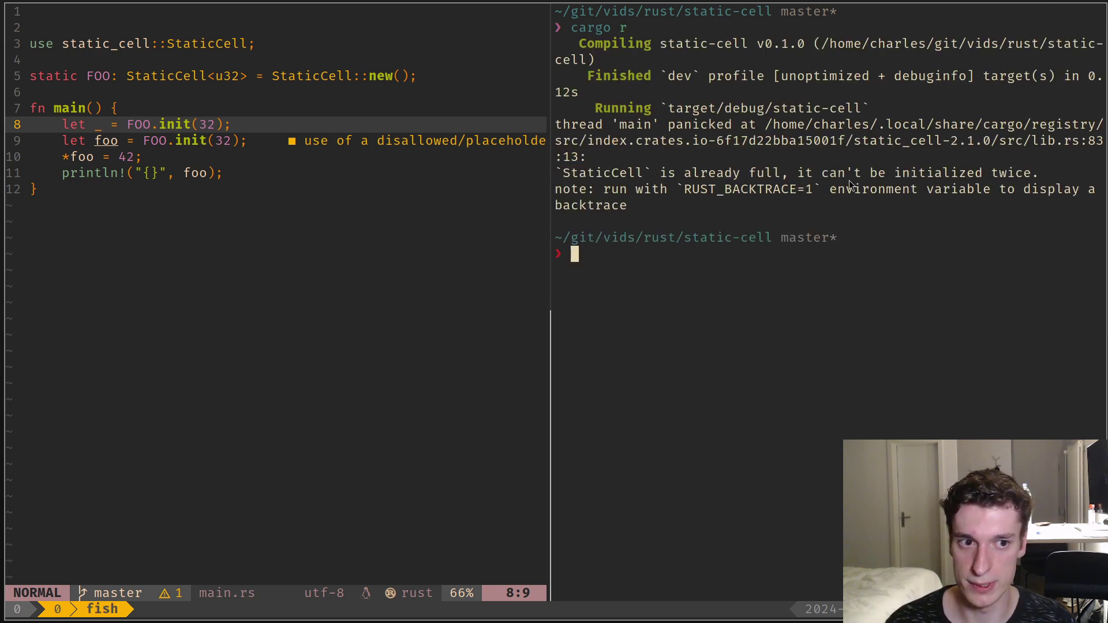
left_click_drag(850, 180, 1044, 176)
key("y")
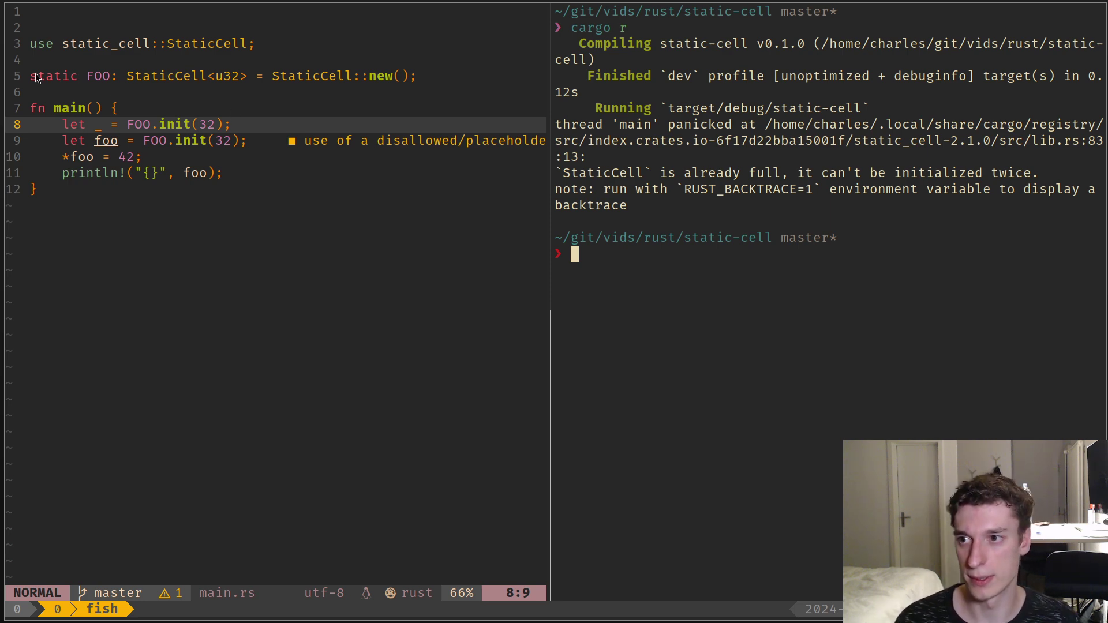
left_click_drag(37, 78, 440, 80)
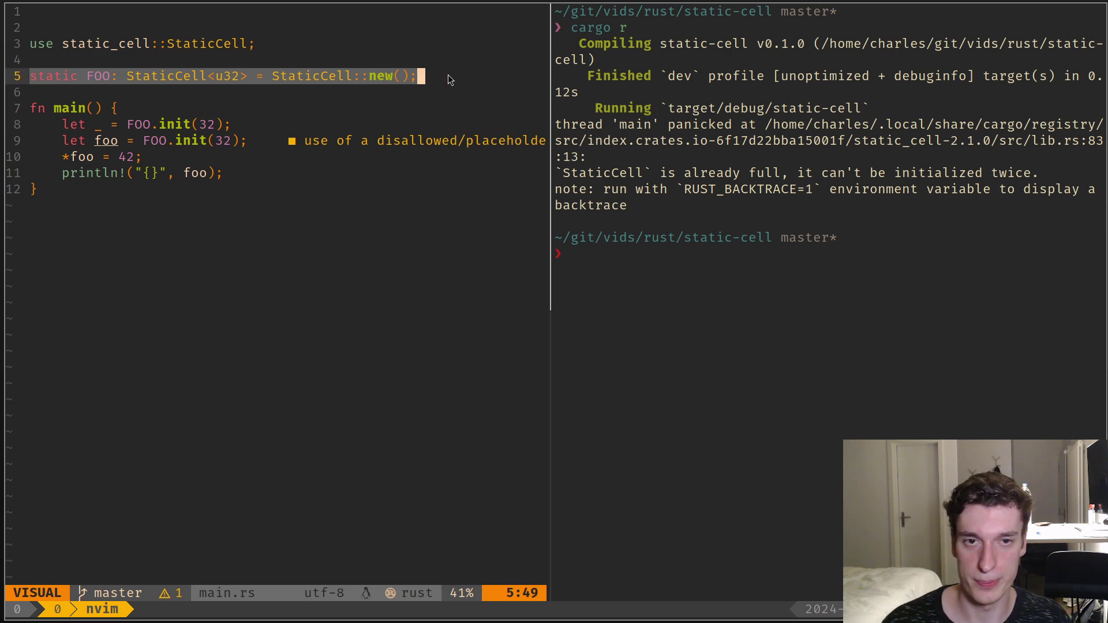